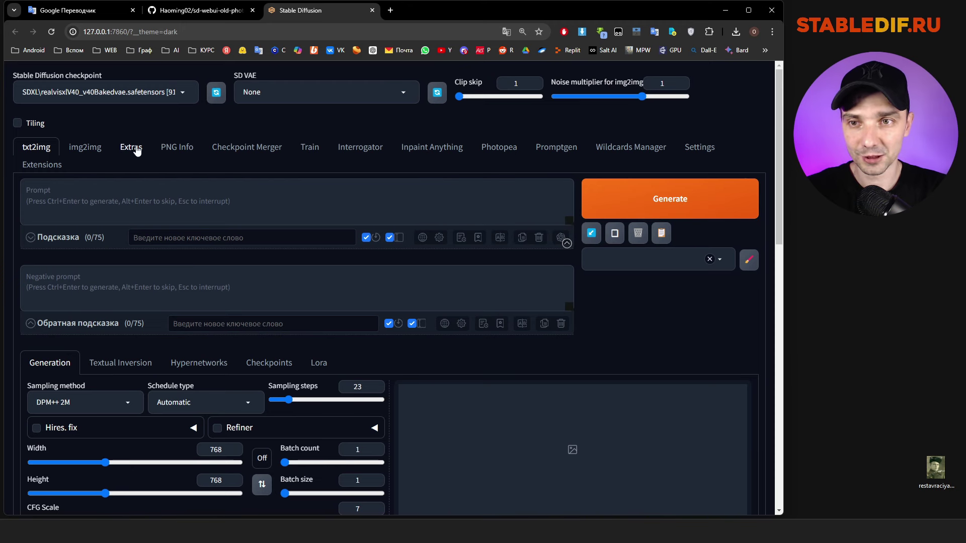
# - In Extras, turn off Upscale and enable Old Photo Restoration for a single image
pyautogui.click(131, 149)
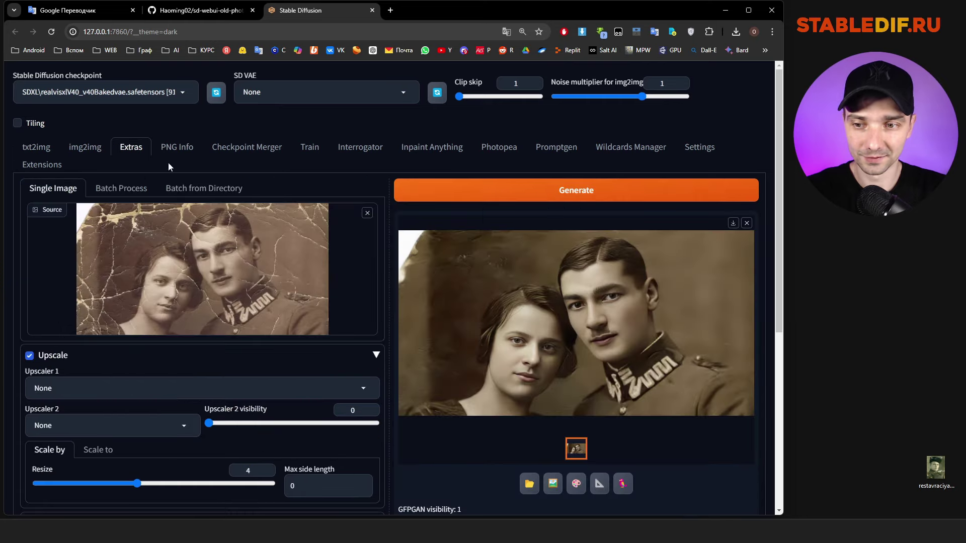
pyautogui.scroll(-5, 155, 325)
pyautogui.scroll(3, 176, 211)
pyautogui.click(29, 207)
pyautogui.scroll(-3, 227, 231)
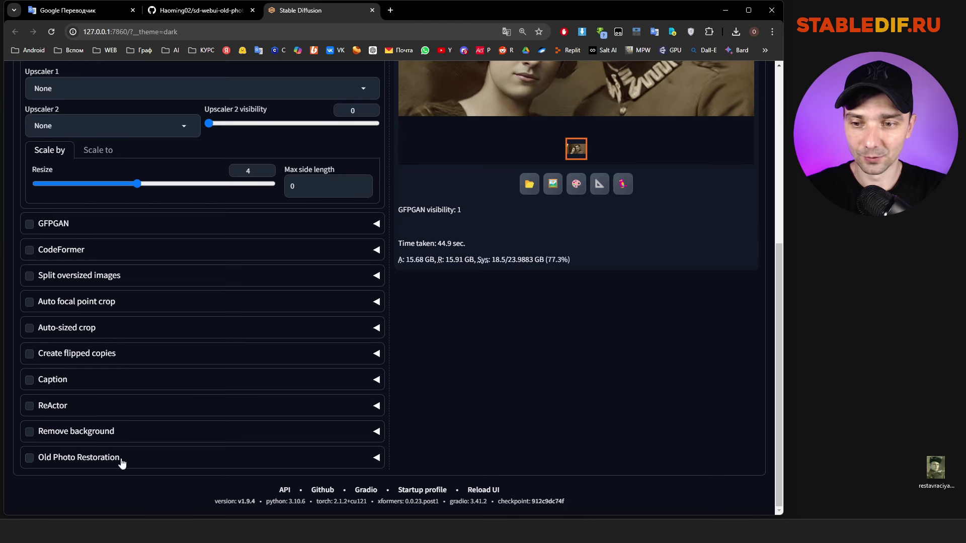
pyautogui.click(71, 460)
pyautogui.scroll(-2, 169, 458)
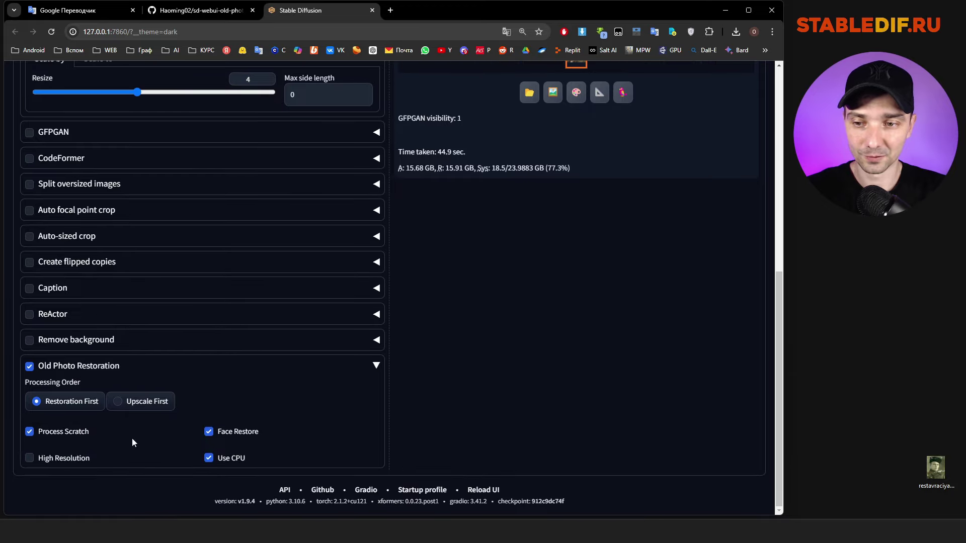
# - Replace the source image with the damaged soldier portrait from the desktop and view the original photo
pyautogui.scroll(8, 285, 382)
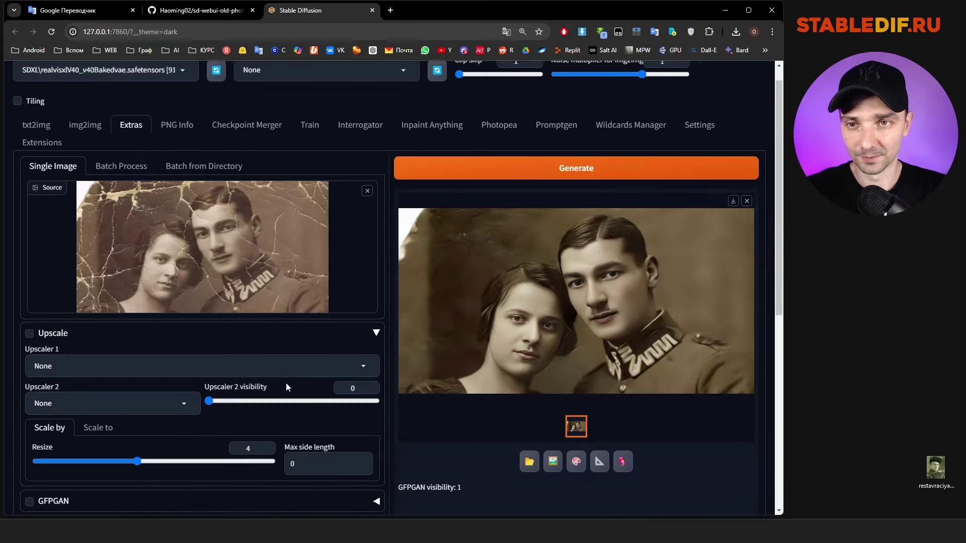
pyautogui.moveTo(950, 480); pyautogui.dragTo(296, 269)
pyautogui.click(936, 471)
pyautogui.doubleClick(935, 470)
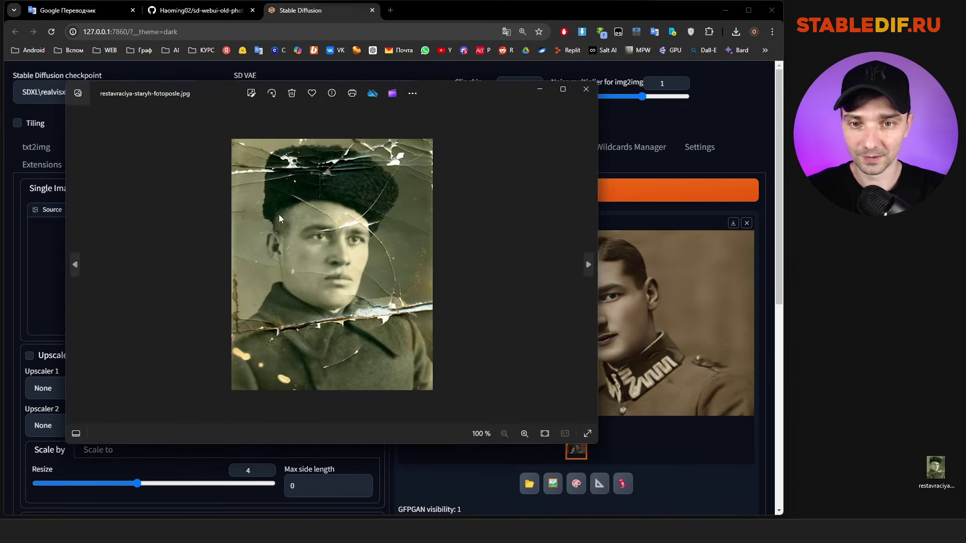
pyautogui.click(585, 89)
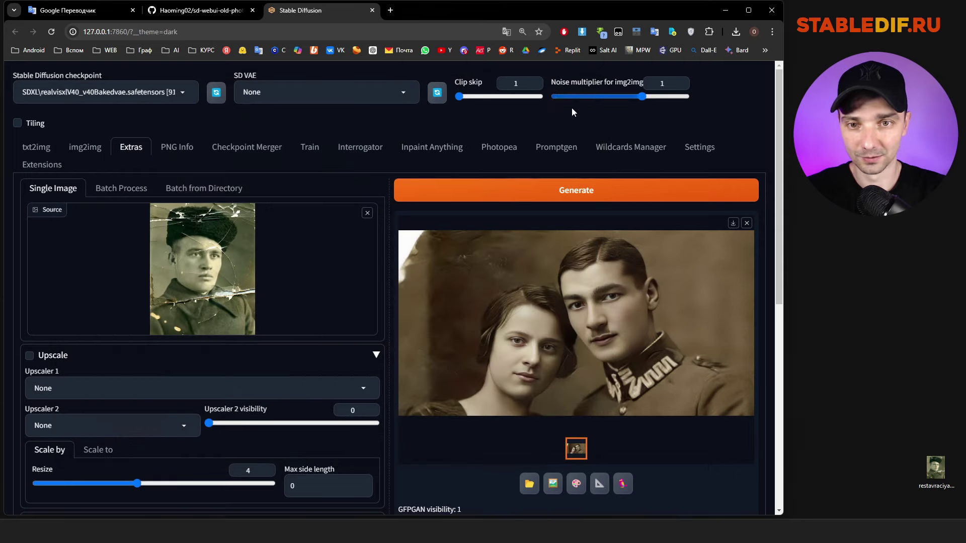
# - Try the Upscale First processing order and the High Resolution option, returning to Restoration First with High Resolution off
pyautogui.scroll(-8, 397, 211)
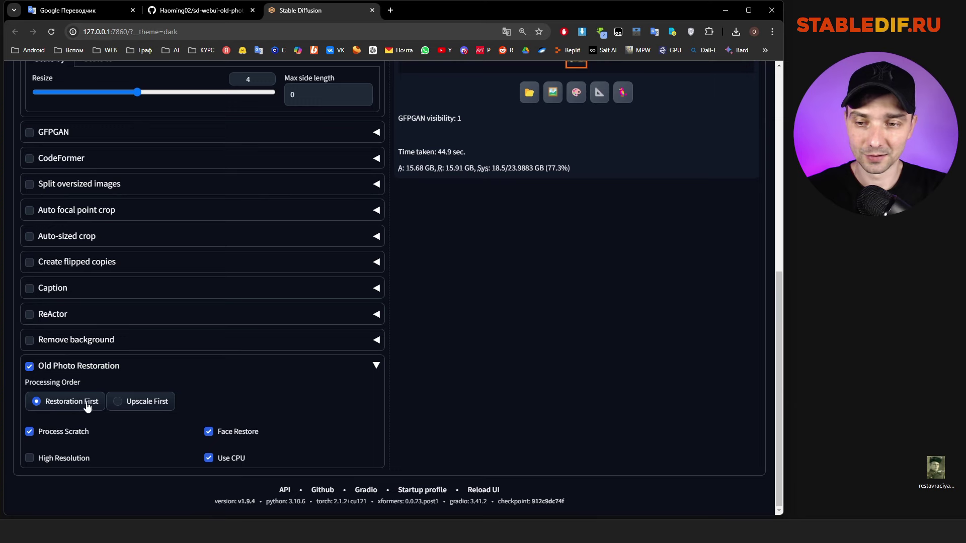
pyautogui.click(159, 401)
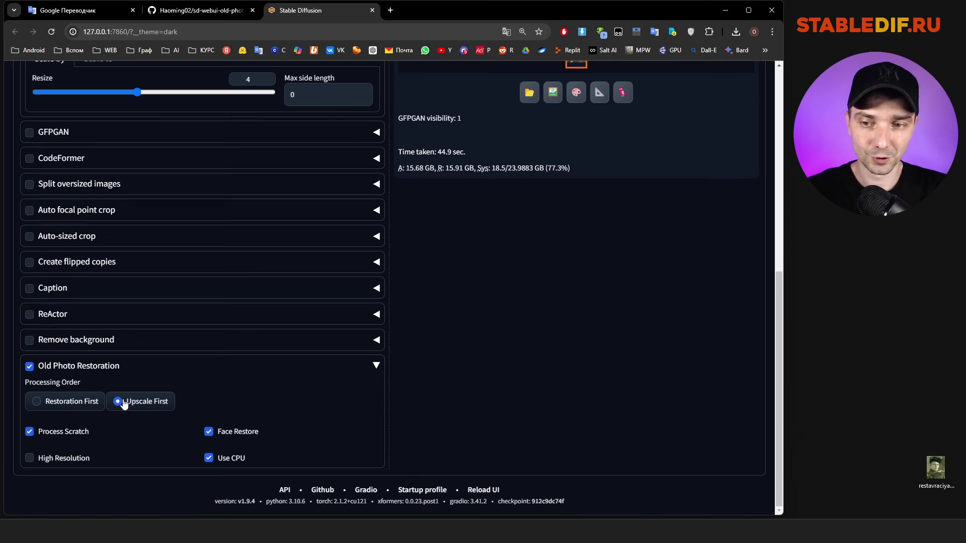
pyautogui.click(75, 403)
pyautogui.click(144, 401)
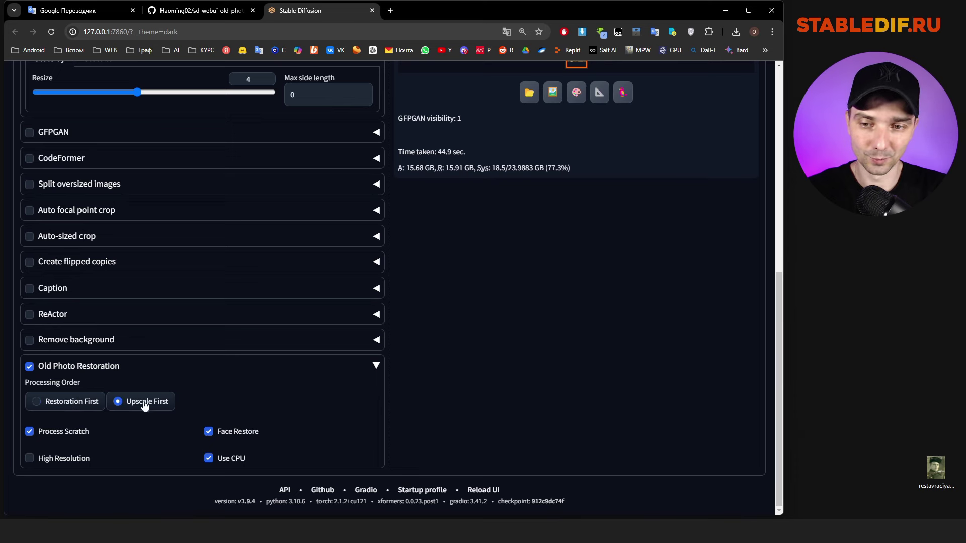
pyautogui.click(66, 408)
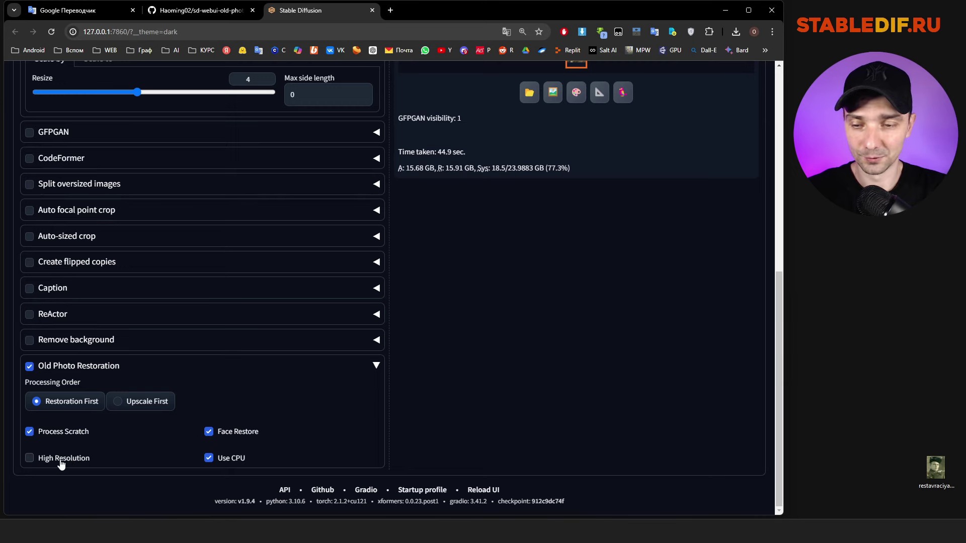
pyautogui.click(30, 458)
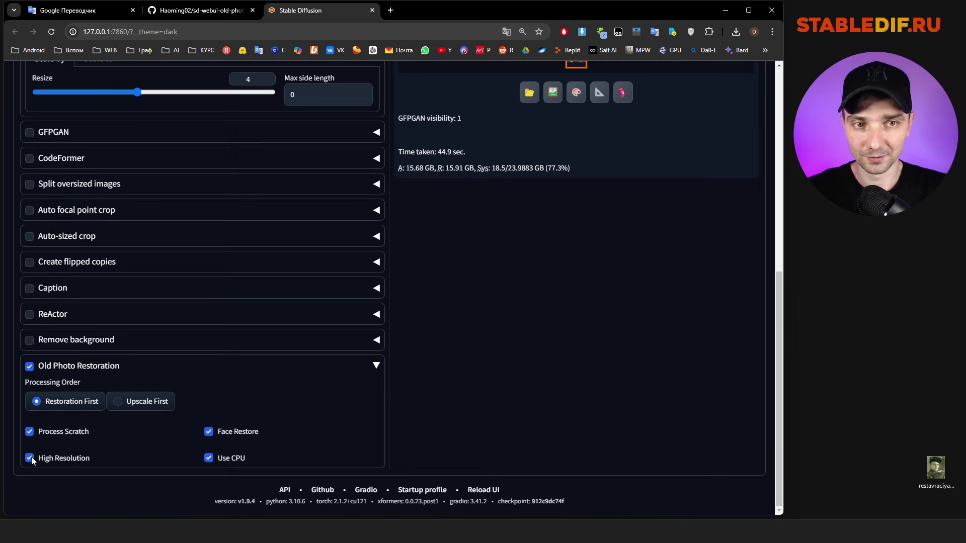
pyautogui.click(29, 458)
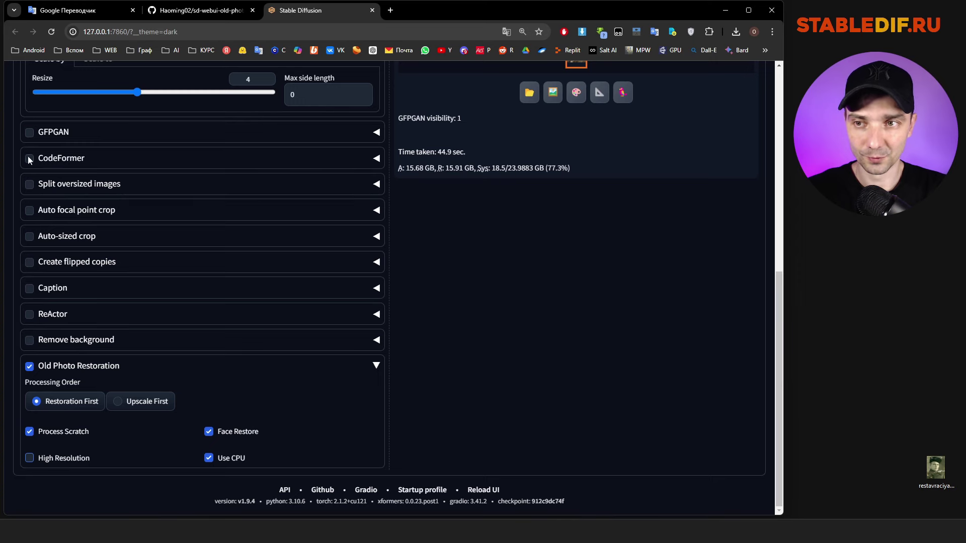
# - Enable GFPGAN and generate the restored soldier portrait
pyautogui.click(29, 133)
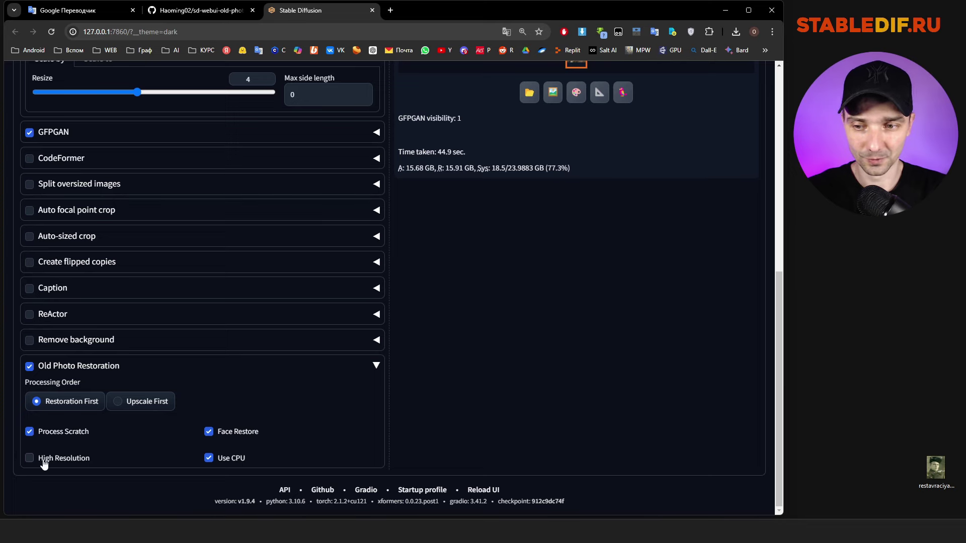
pyautogui.scroll(8, 484, 367)
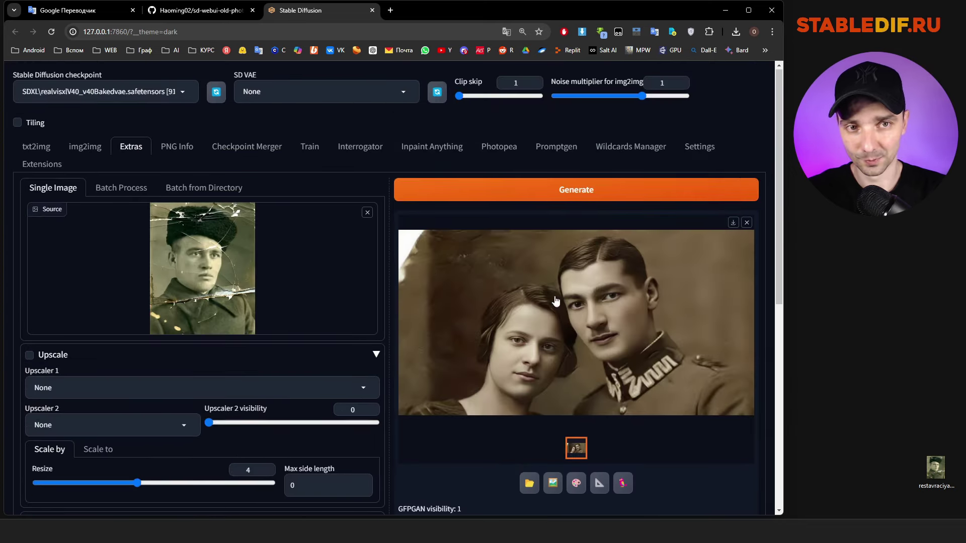
pyautogui.click(586, 196)
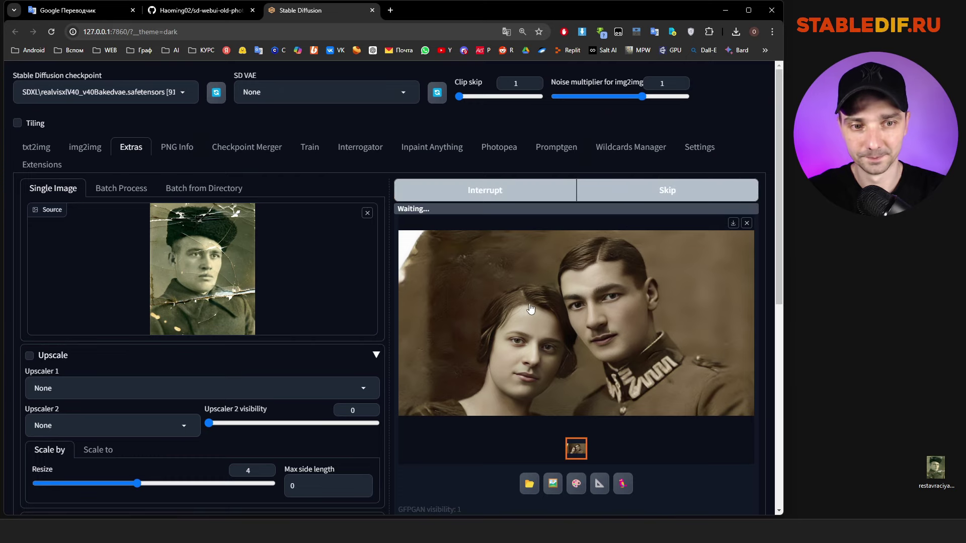
# - Enlarge the restored soldier portrait and open the original photo to compare them
pyautogui.scroll(-2, 568, 247)
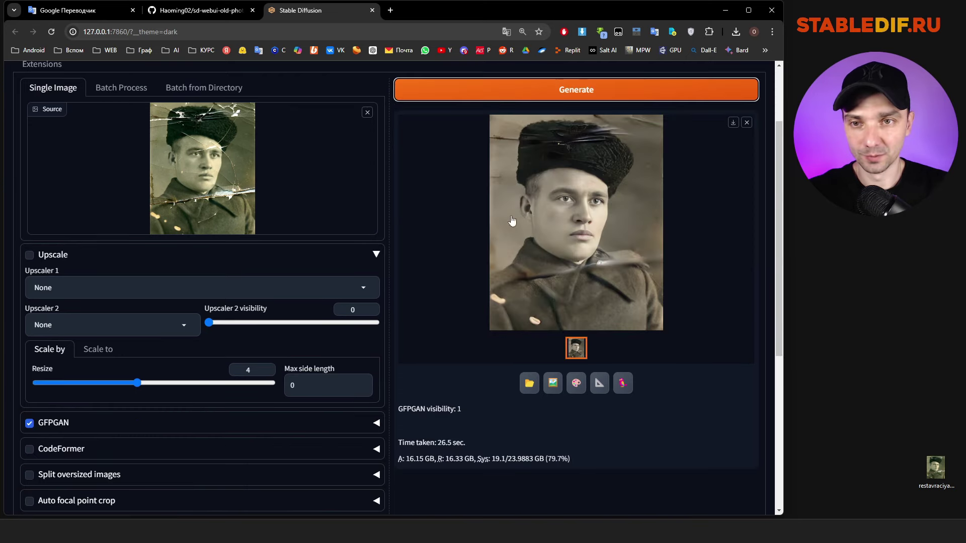
pyautogui.click(633, 219)
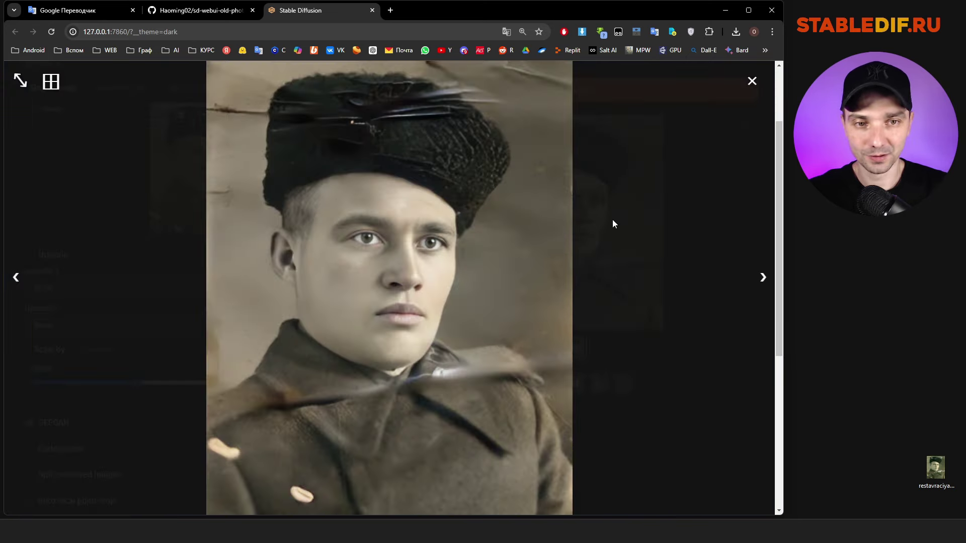
pyautogui.doubleClick(935, 468)
pyautogui.scroll(-1, 688, 329)
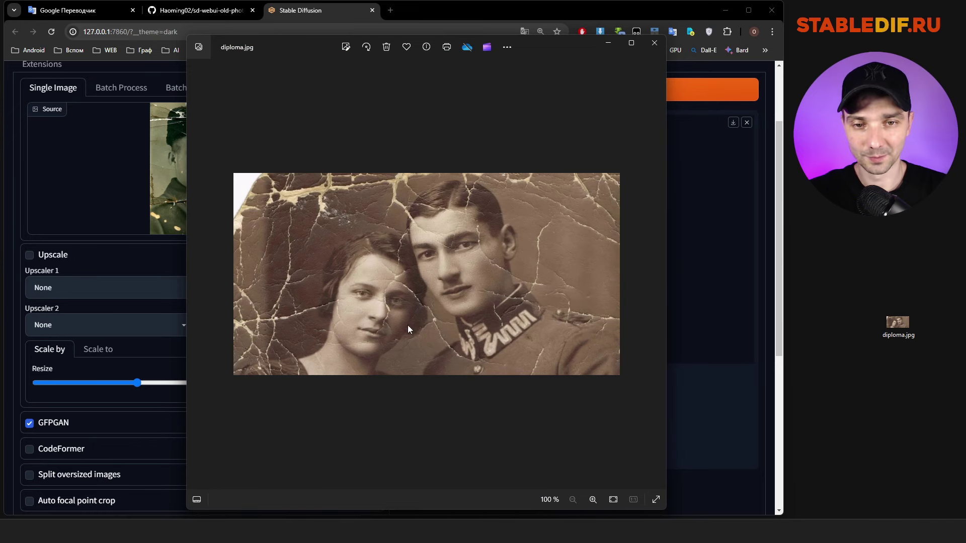
# - Close the photo viewer and load diploma.jpg from the desktop as the source image
pyautogui.click(654, 43)
pyautogui.moveTo(894, 326)
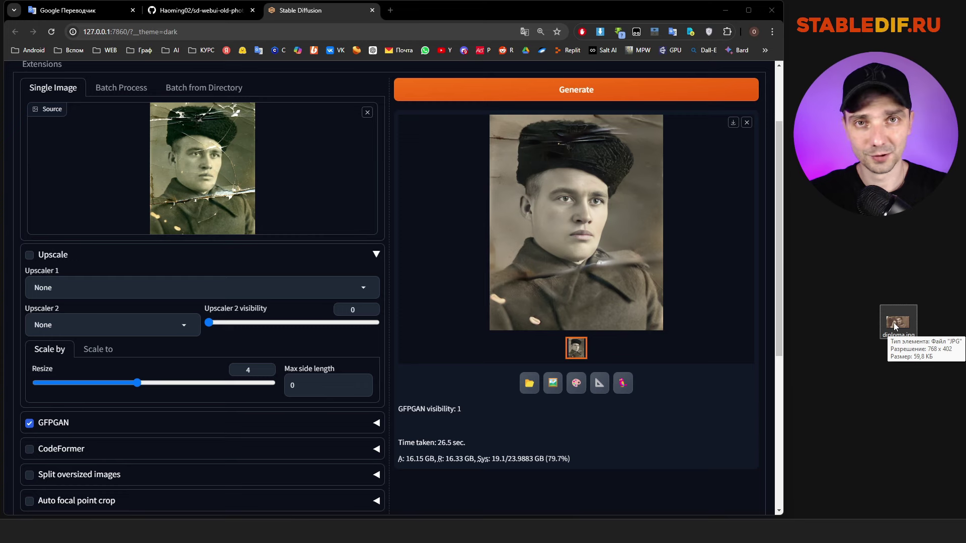
pyautogui.moveTo(900, 323); pyautogui.dragTo(221, 172)
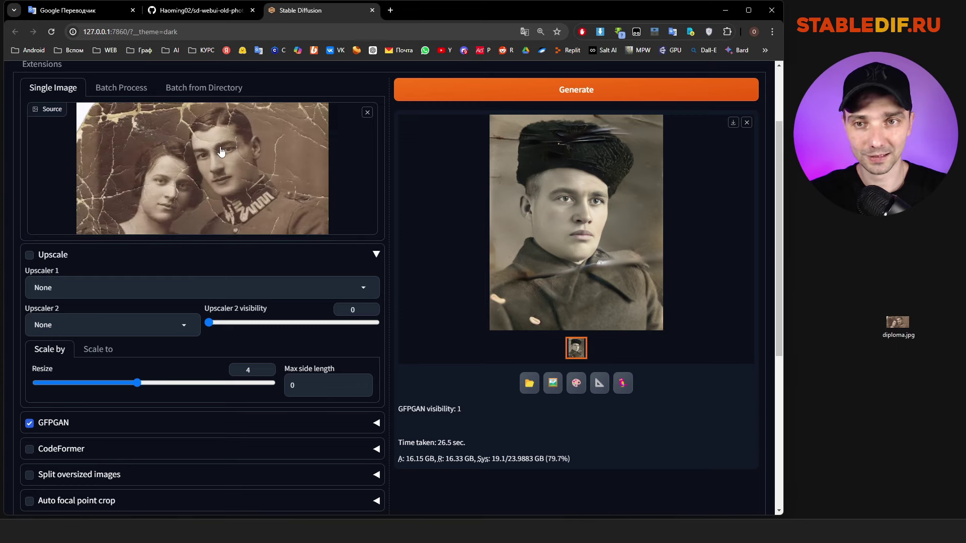
# - Turn on High Resolution in Old Photo Restoration and generate the restored photo of the couple
pyautogui.scroll(-5, 212, 395)
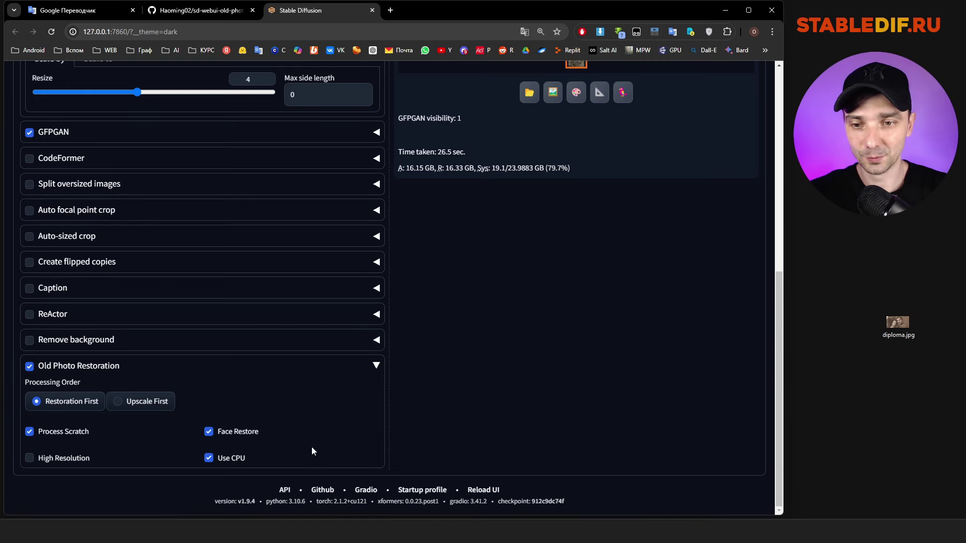
pyautogui.scroll(8, 319, 441)
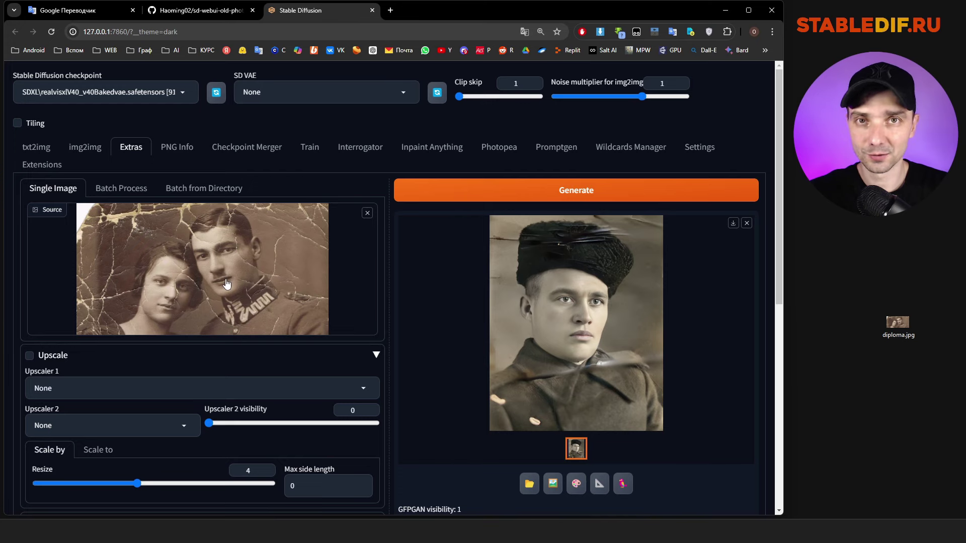
pyautogui.scroll(-8, 247, 277)
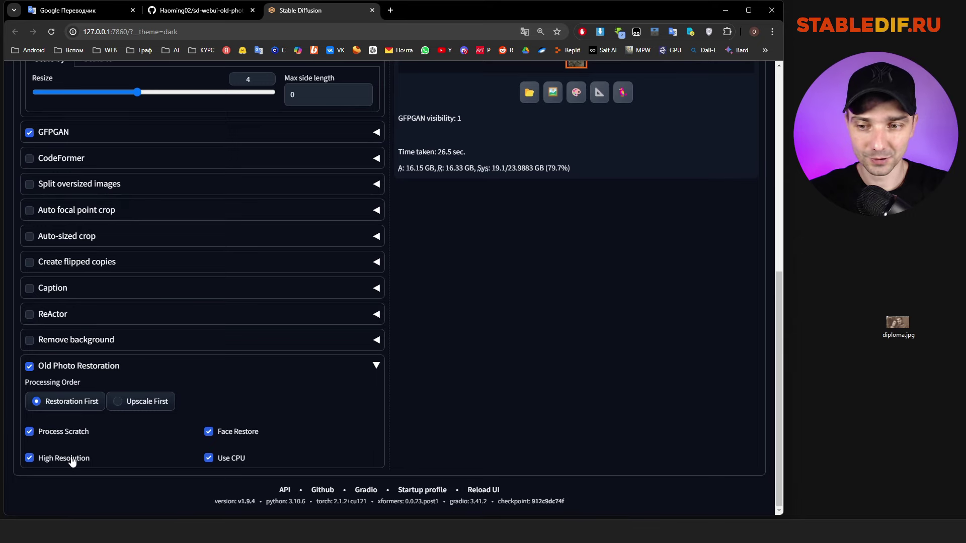
pyautogui.scroll(8, 379, 405)
pyautogui.click(599, 190)
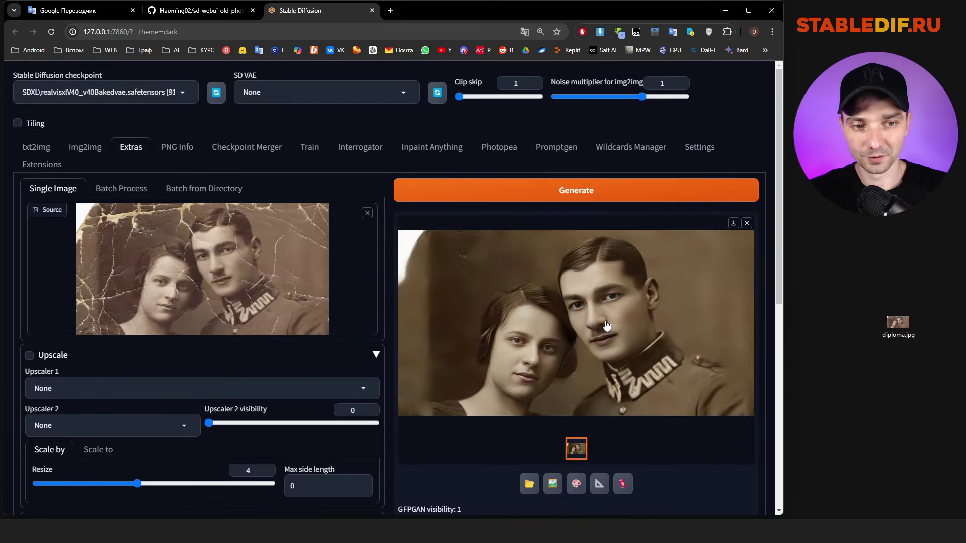
# - Enlarge the restored couple photo, compare it with a magnified view of the original diploma.jpg, and close both views
pyautogui.click(606, 326)
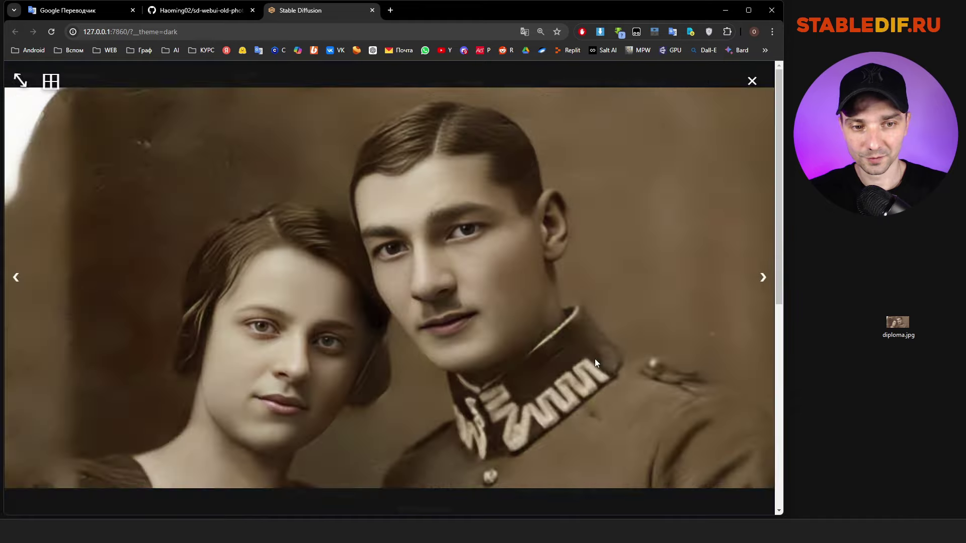
pyautogui.doubleClick(897, 325)
pyautogui.scroll(3, 724, 247)
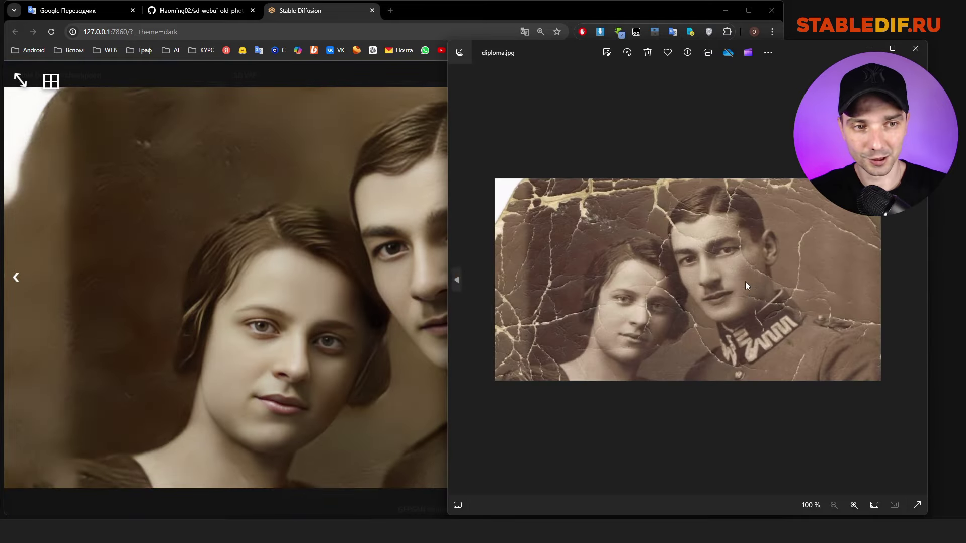
pyautogui.moveTo(533, 52); pyautogui.dragTo(532, 127)
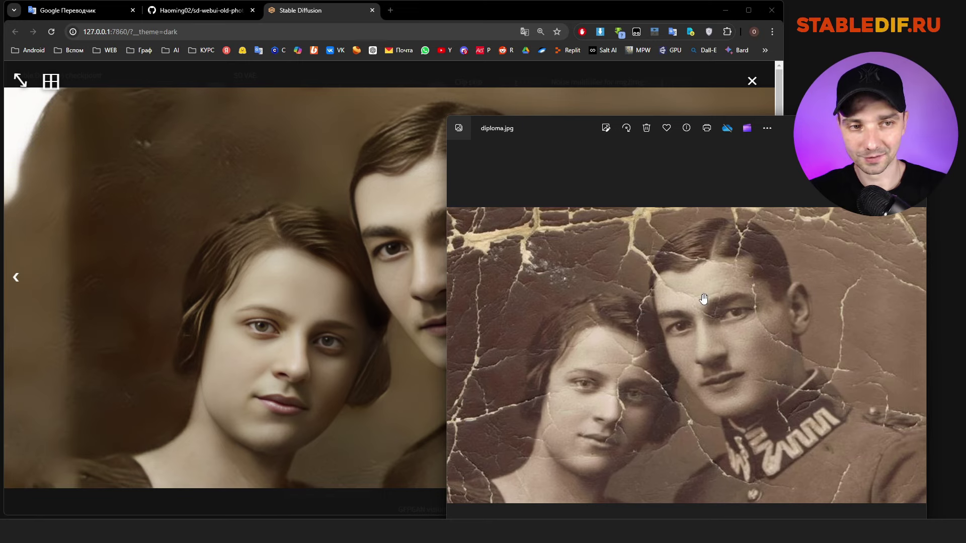
pyautogui.moveTo(812, 127); pyautogui.dragTo(763, 148)
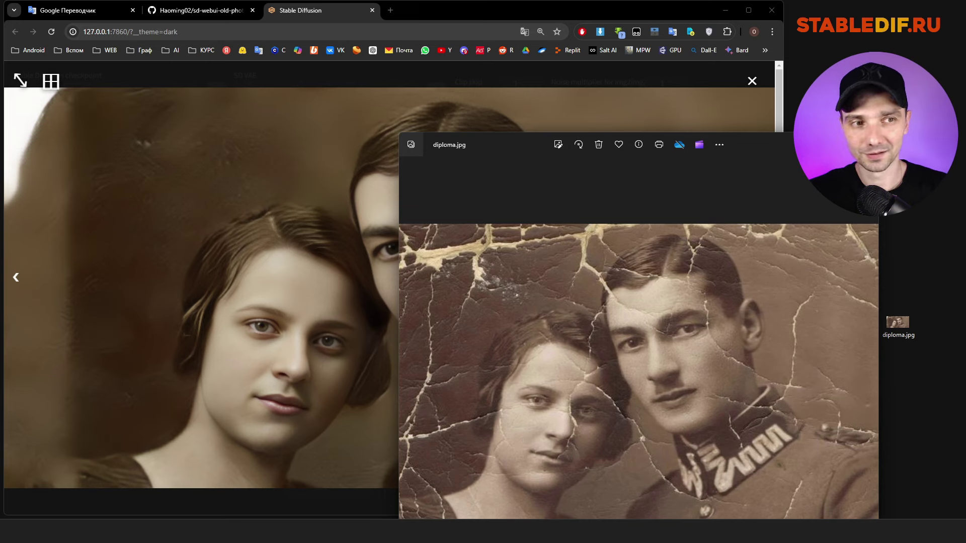
pyautogui.click(866, 144)
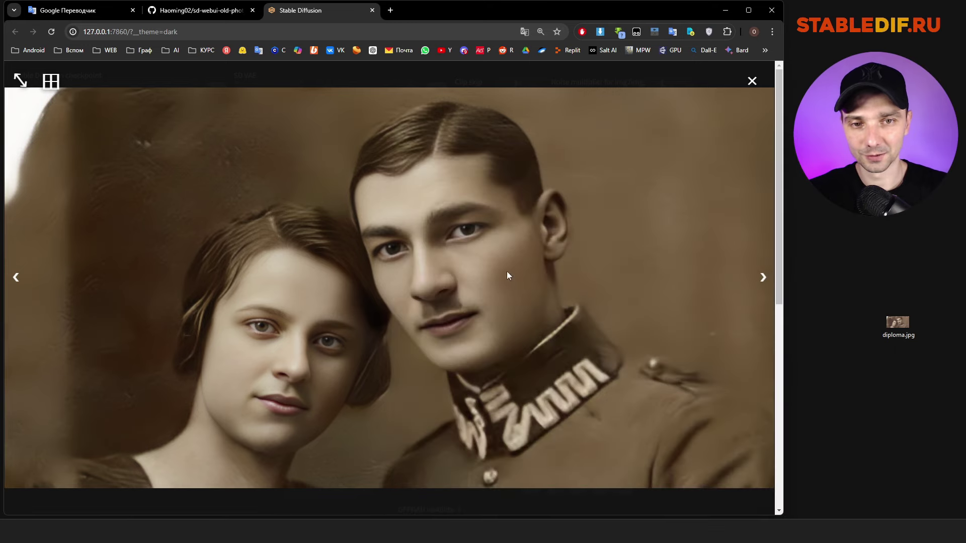
pyautogui.click(472, 264)
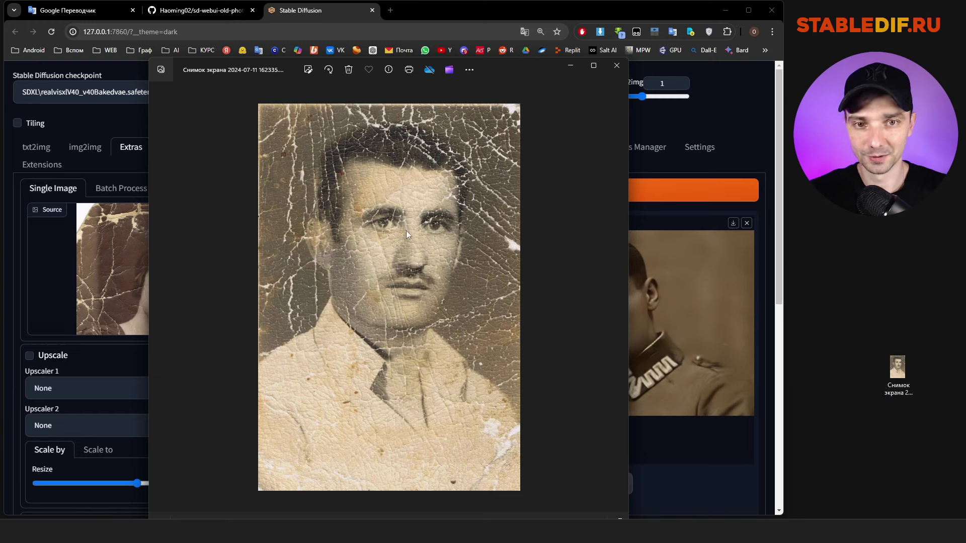
# - Load the cracked portrait screenshot of the man with a moustache as the source image and generate its restoration
pyautogui.click(616, 66)
pyautogui.moveTo(897, 369); pyautogui.dragTo(317, 322)
pyautogui.scroll(-8, 444, 326)
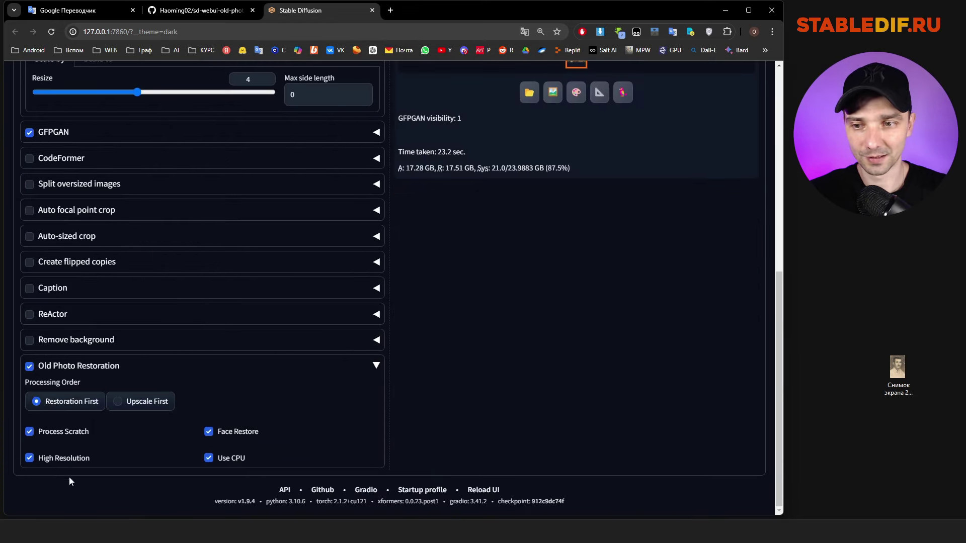
pyautogui.scroll(8, 585, 188)
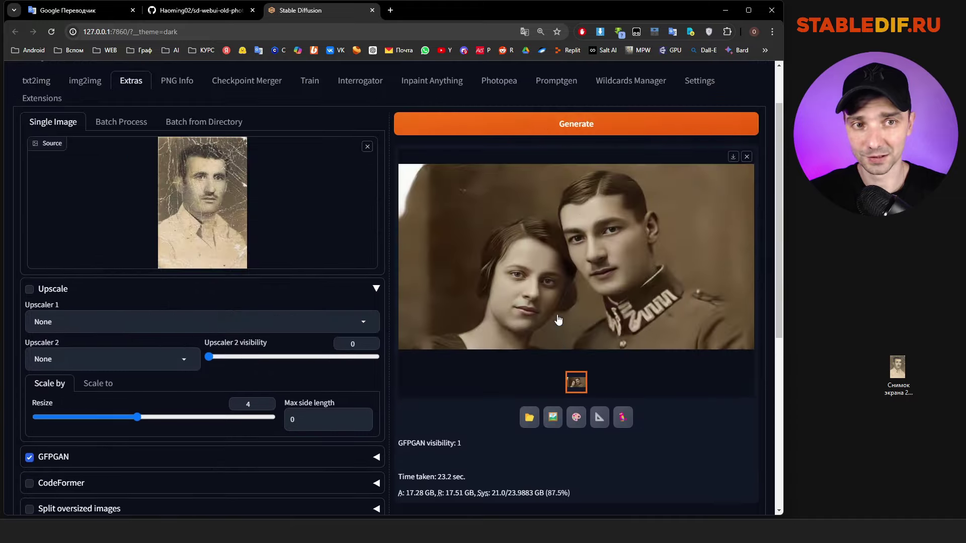
pyautogui.click(585, 189)
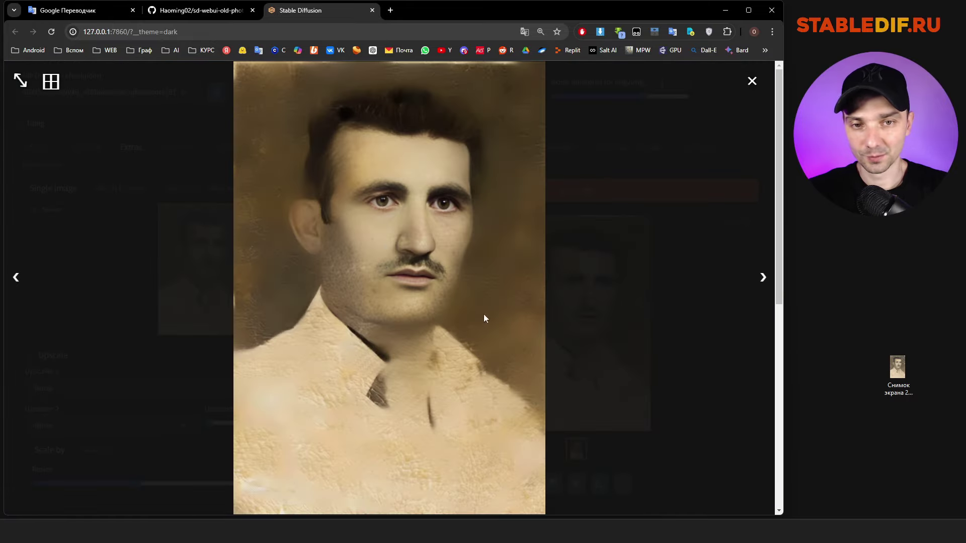
# - Open the original cracked portrait and place it beside the enlarged restored version for comparison
pyautogui.doubleClick(896, 359)
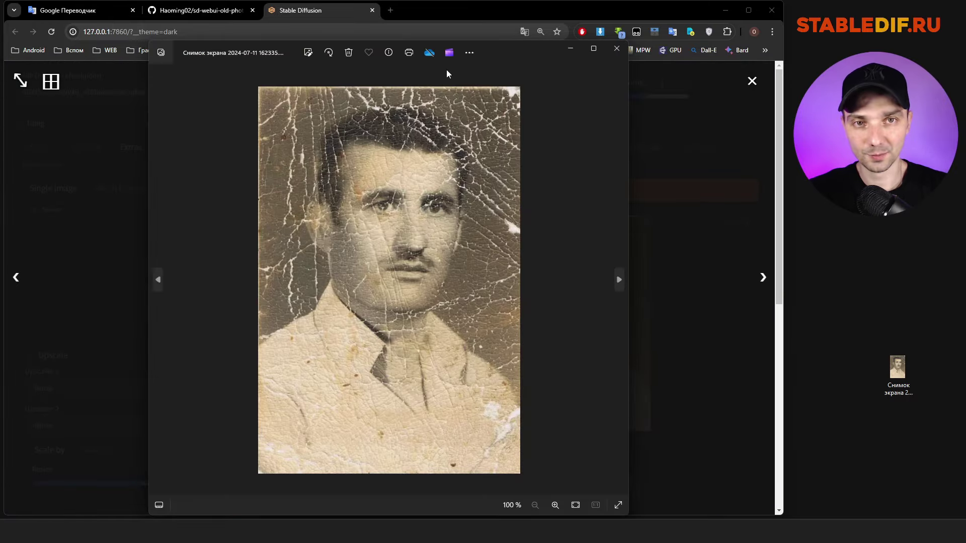
pyautogui.moveTo(511, 59); pyautogui.dragTo(841, 75)
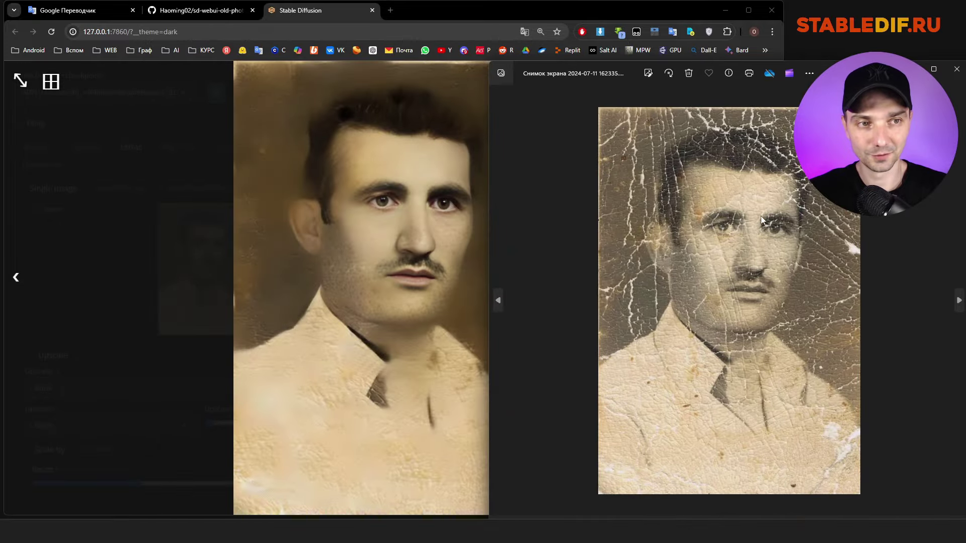
# - Finish comparing the magnified original portrait, close both views, and copy the restored portrait out to the desktop
pyautogui.scroll(2, 763, 202)
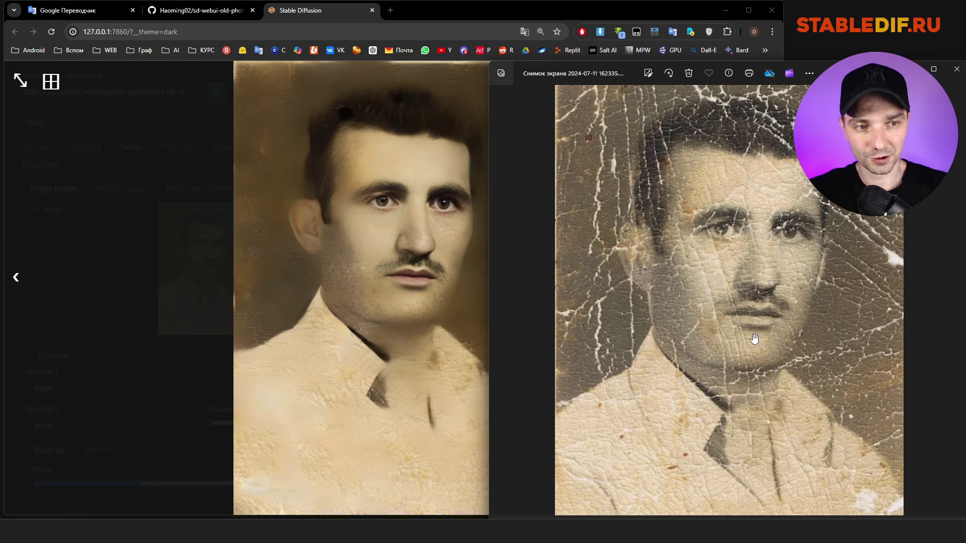
pyautogui.click(957, 69)
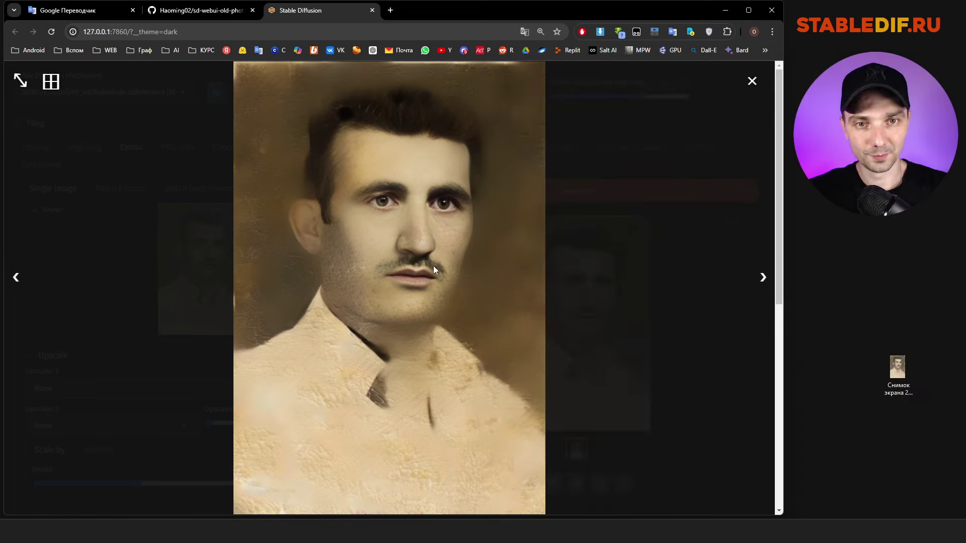
pyautogui.click(418, 234)
pyautogui.moveTo(534, 328); pyautogui.dragTo(850, 379)
# - Turn off High Resolution in Old Photo Restoration, generate the portrait again, and compare 00126.png with 00125.png side by side
pyautogui.scroll(-8, 352, 327)
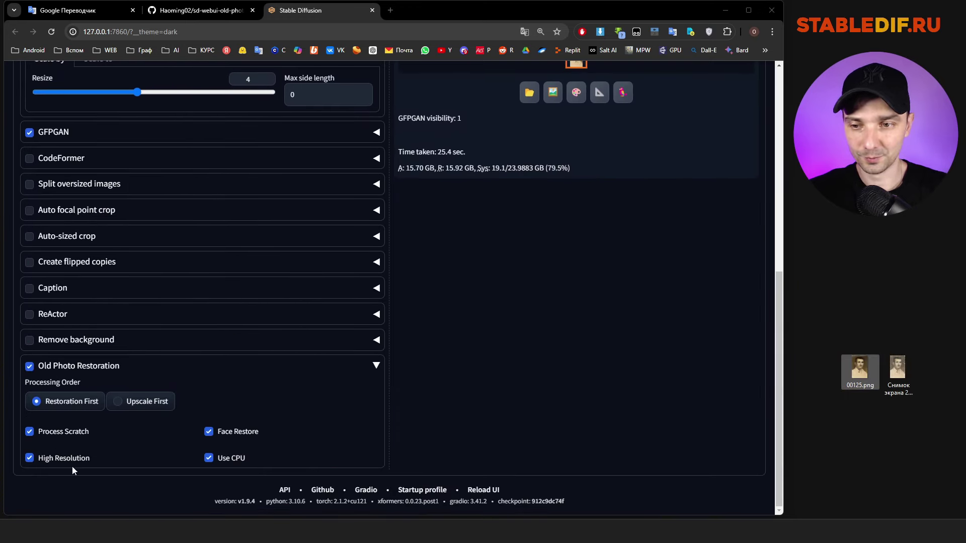
pyautogui.click(56, 459)
pyautogui.scroll(8, 503, 277)
pyautogui.click(579, 193)
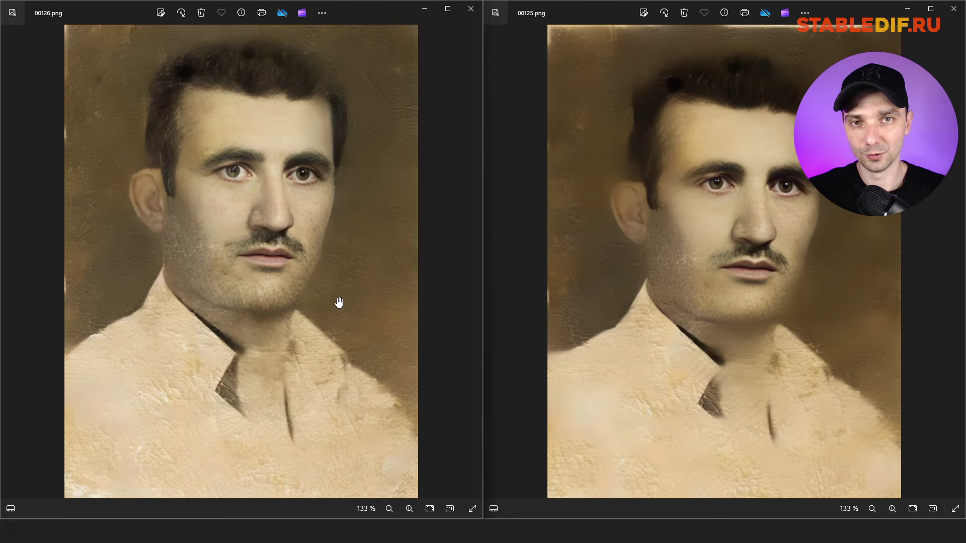
pyautogui.press('Right')
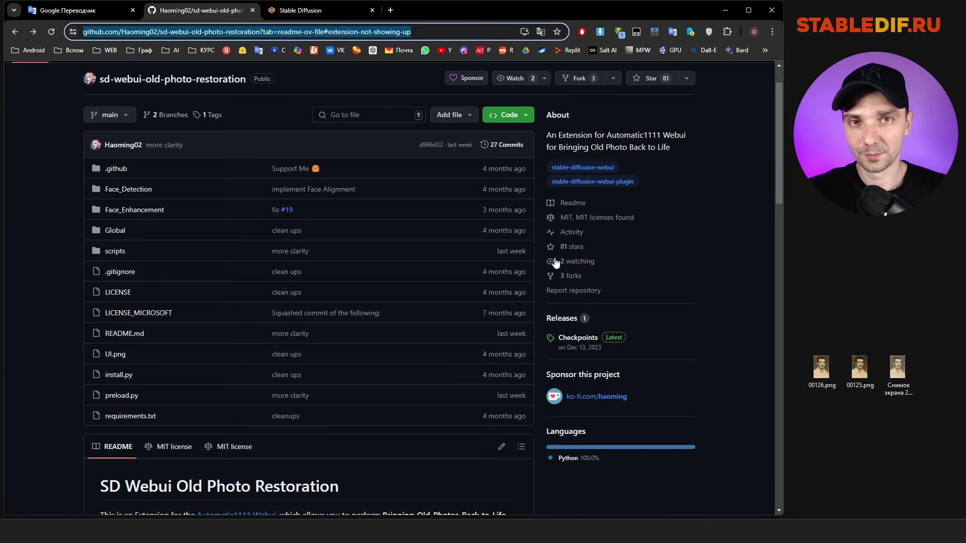
# - Review the address of the sd-webui-old-photo-restoration repository on GitHub and the Requirements section of its README
pyautogui.click(428, 32)
pyautogui.moveTo(467, 33); pyautogui.dragTo(83, 33)
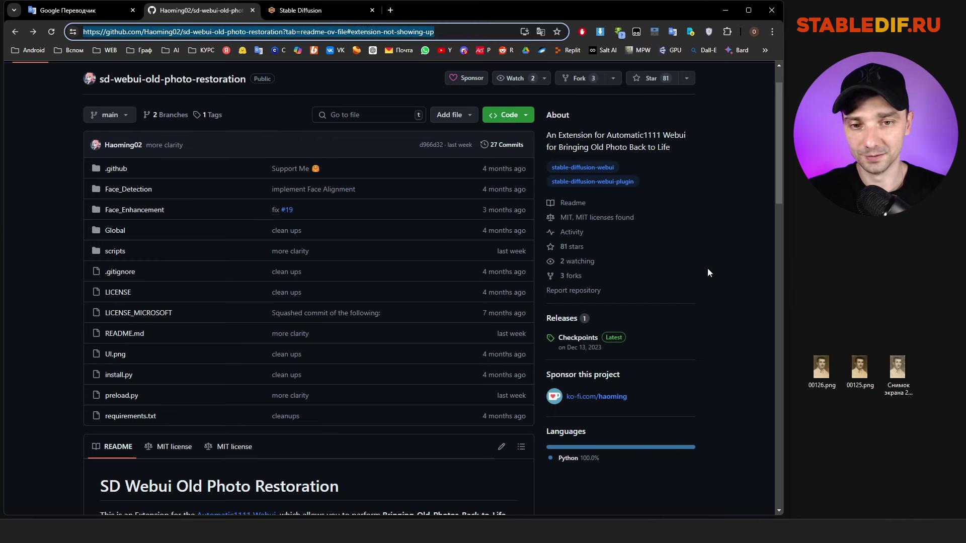
pyautogui.scroll(-10, 707, 273)
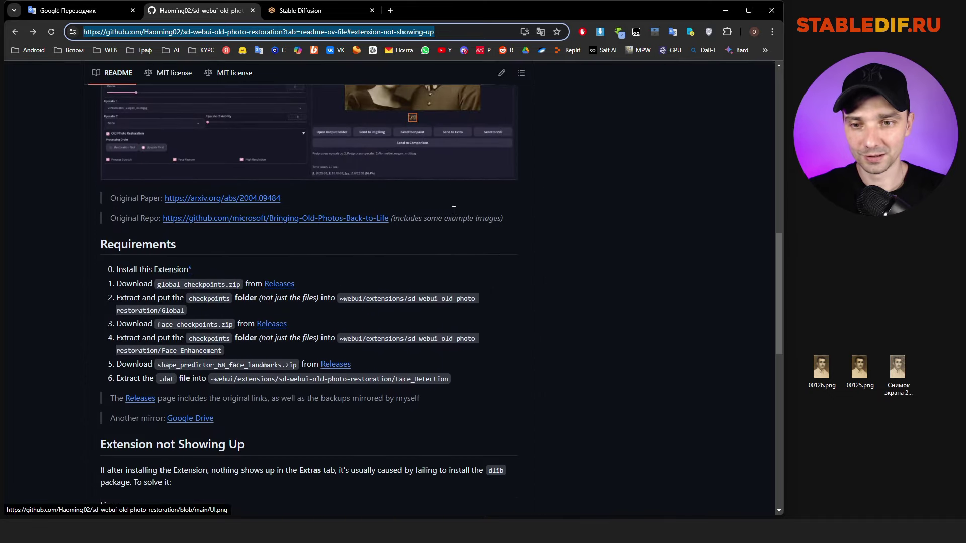
pyautogui.scroll(-1, 454, 211)
pyautogui.moveTo(109, 235); pyautogui.dragTo(452, 359)
pyautogui.click(197, 182)
pyautogui.scroll(-1, 198, 182)
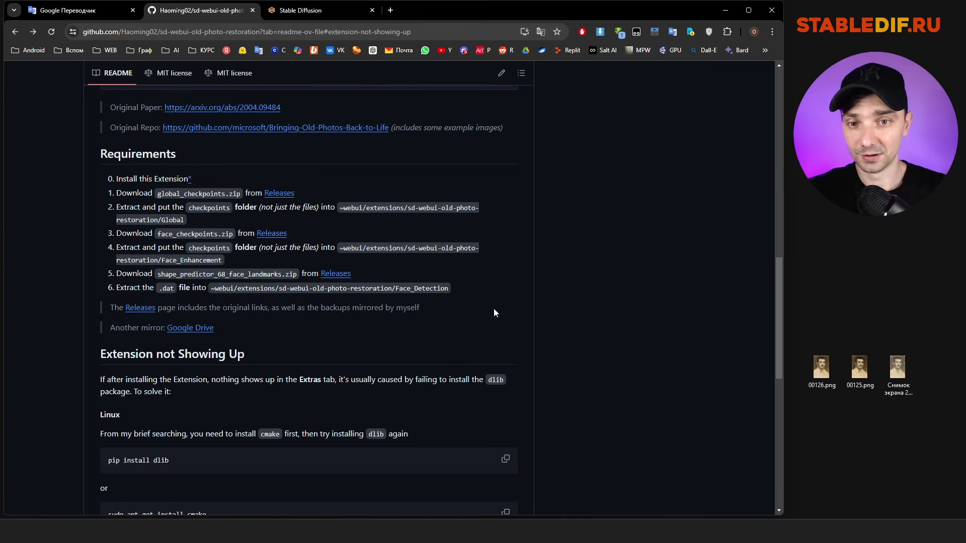
pyautogui.scroll(5, 334, 261)
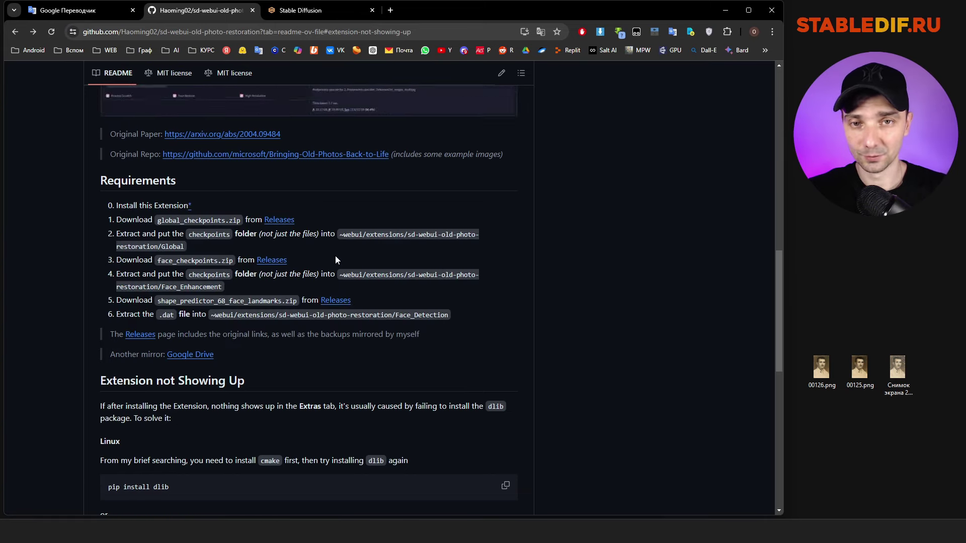
# - Copy the HTTPS clone URL of the sd-webui-old-photo-restoration repository
pyautogui.scroll(9, 456, 324)
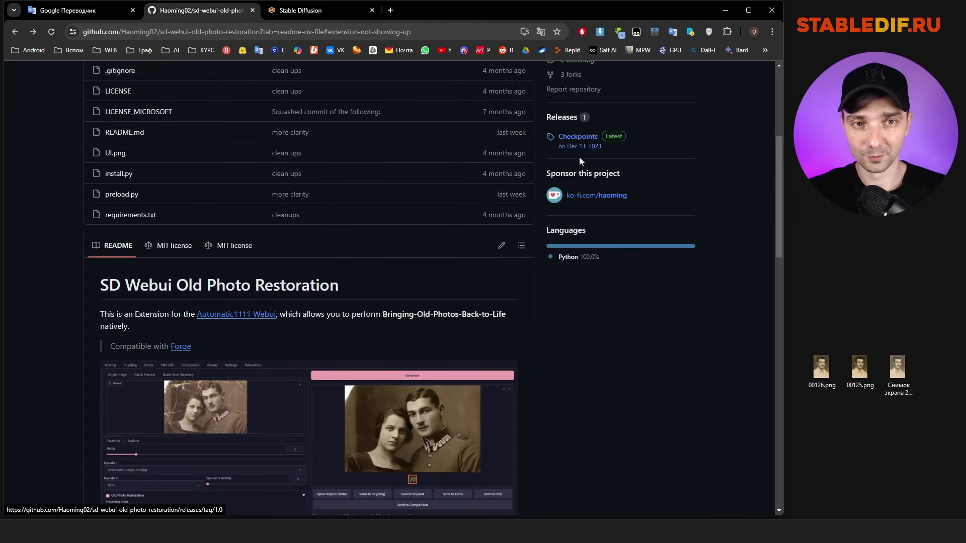
pyautogui.click(508, 165)
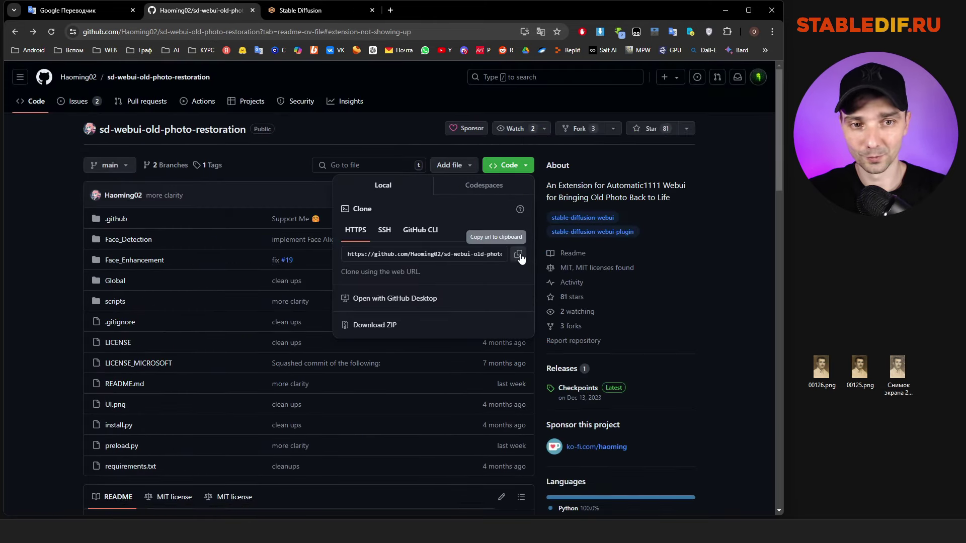
pyautogui.click(518, 255)
pyautogui.hotkey('ctrl', 'Tab')
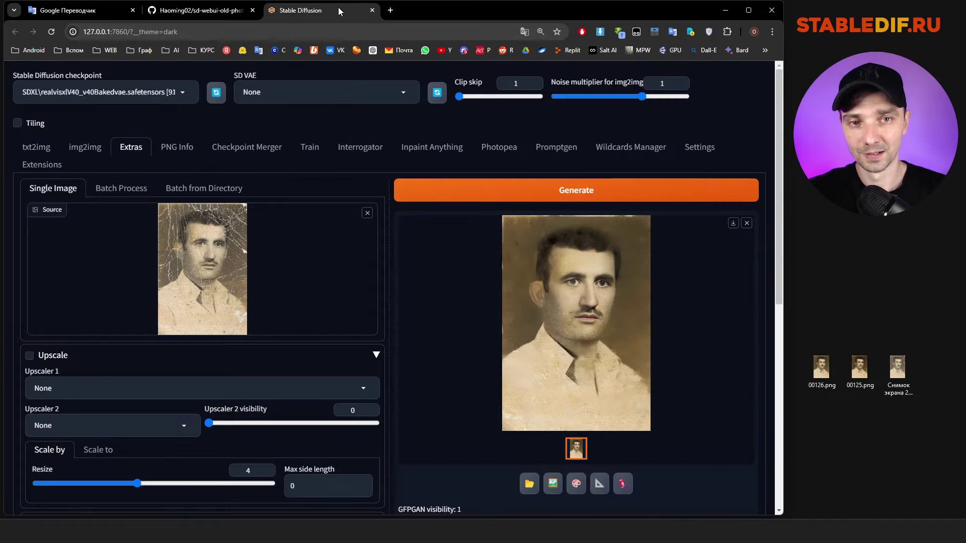
pyautogui.click(54, 166)
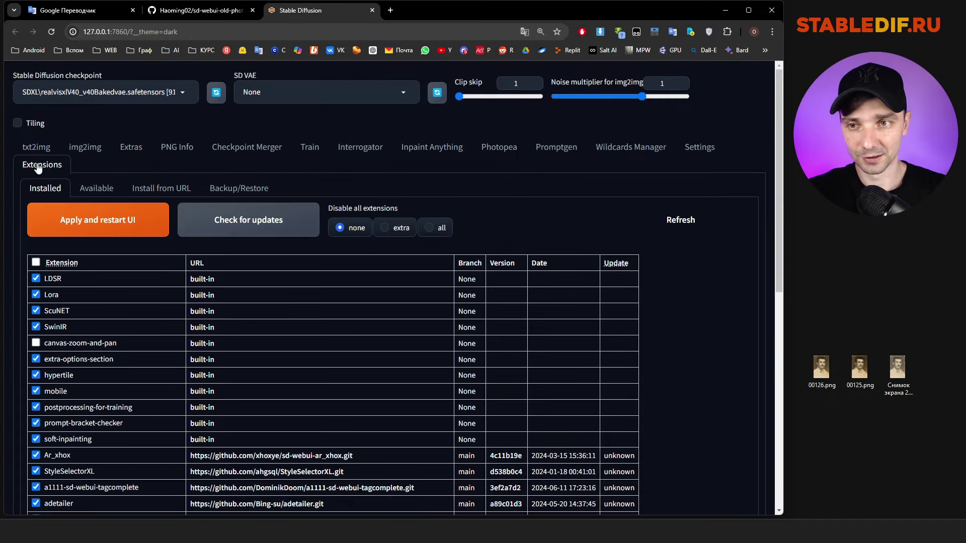
pyautogui.click(160, 188)
pyautogui.rightClick(159, 225)
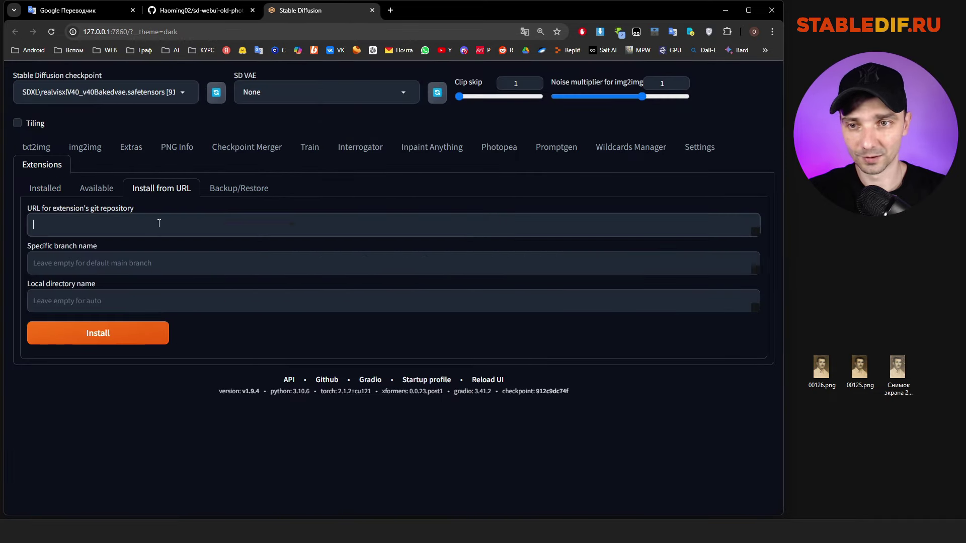
pyautogui.click(209, 325)
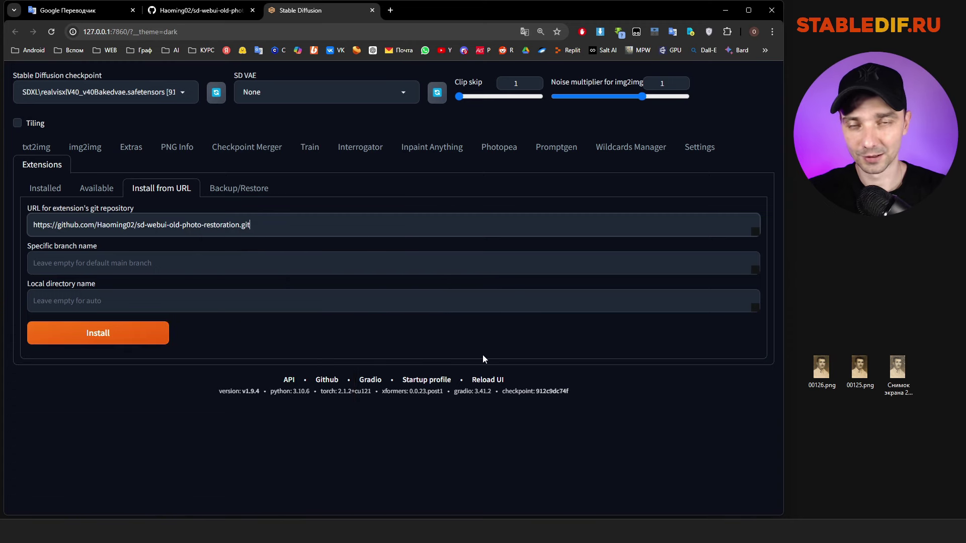
pyautogui.click(41, 189)
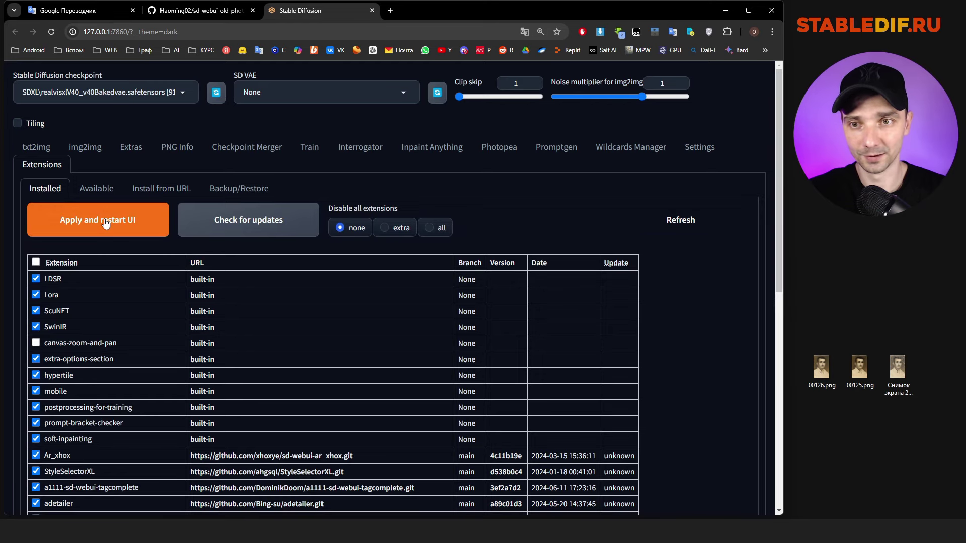
# - Return to the GitHub README, open the Releases page for global_checkpoints.zip, and locate the downloadable archives
pyautogui.hotkey('ctrl', 'shift', 'Tab')
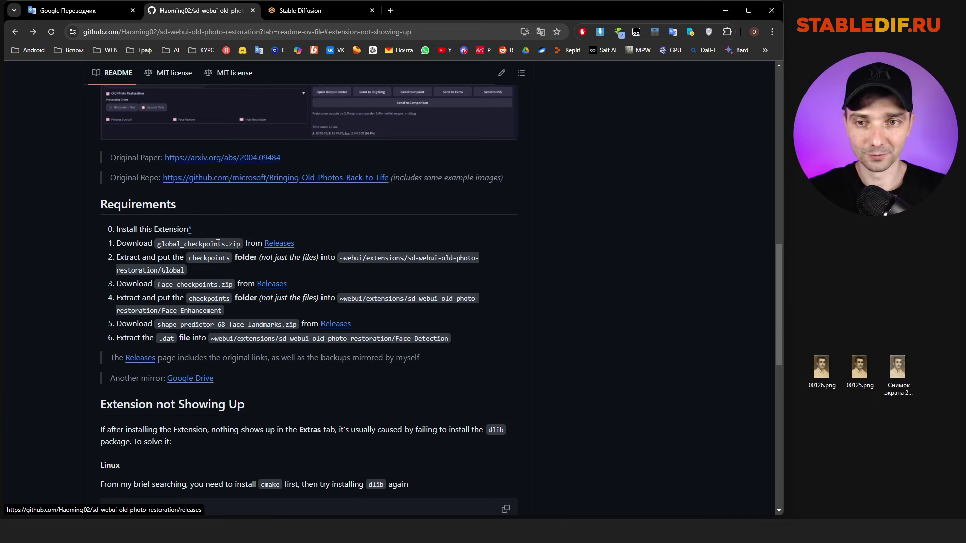
pyautogui.click(278, 243)
pyautogui.scroll(-6, 359, 265)
pyautogui.moveTo(387, 417); pyautogui.dragTo(237, 386)
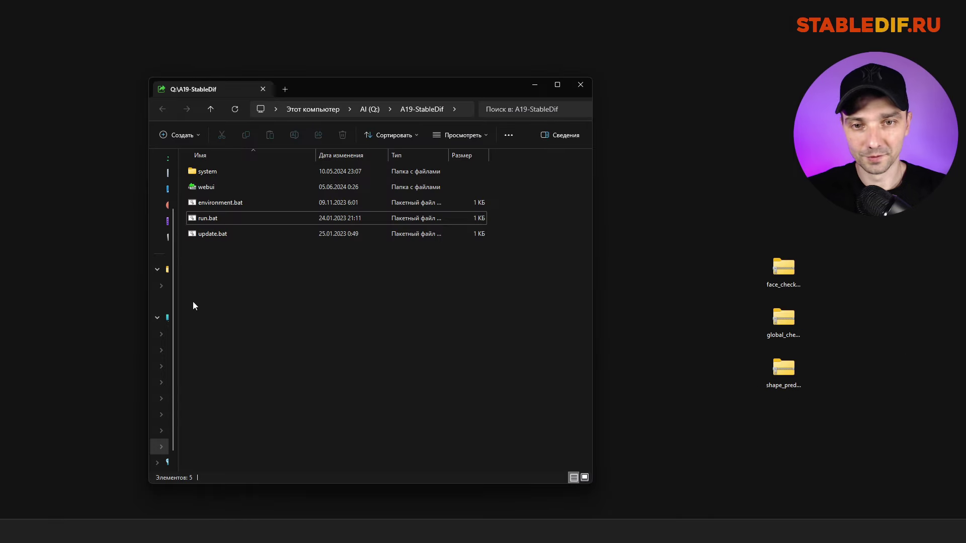
# - In File Explorer, open the sd-webui-old-photo-restoration folder inside webui\extensions of the A19-StableDif installation
pyautogui.click(212, 188)
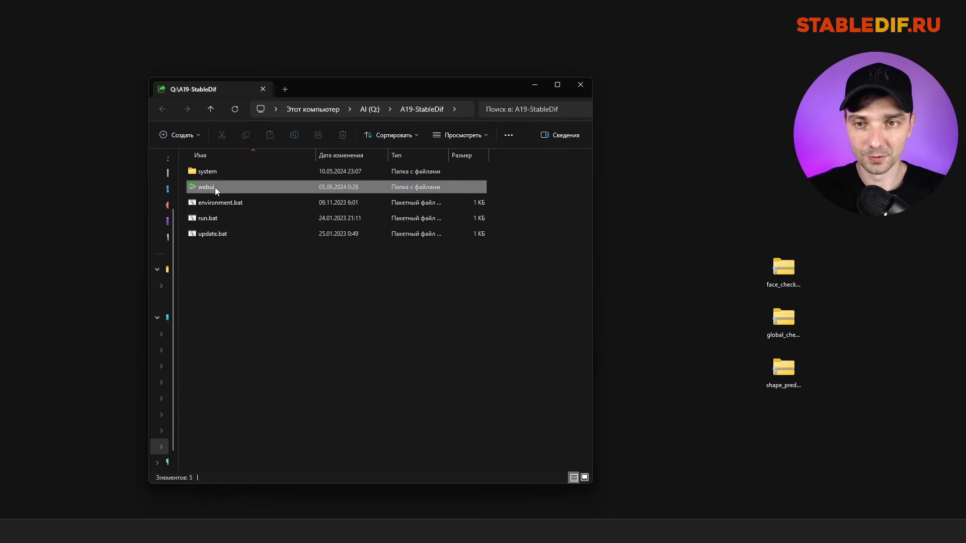
pyautogui.doubleClick(215, 188)
pyautogui.click(214, 266)
pyautogui.doubleClick(213, 265)
pyautogui.scroll(-4, 213, 264)
pyautogui.click(213, 263)
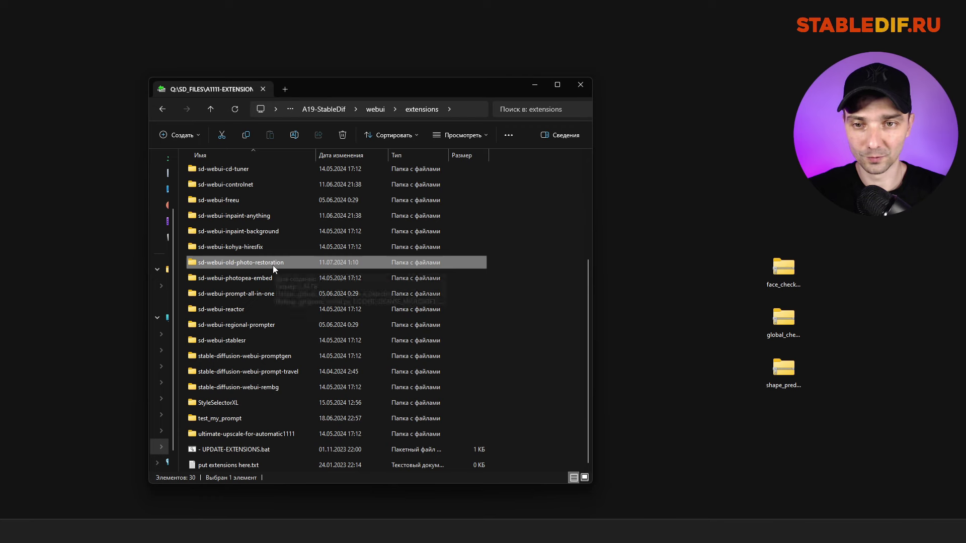
pyautogui.doubleClick(257, 261)
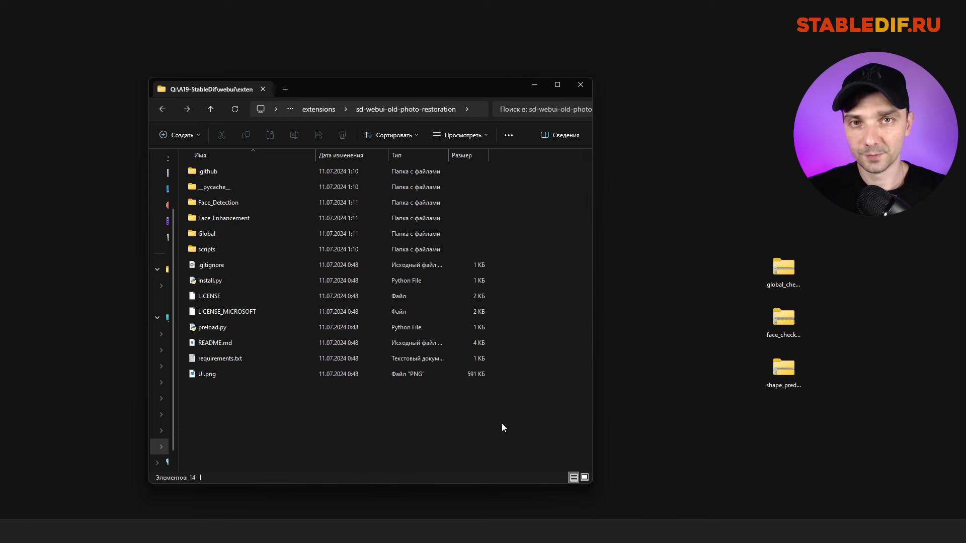
# - Copy the checkpoints folder from global_checkpoints.zip into the extension's Global folder, replacing existing files, and check its contents
pyautogui.doubleClick(213, 234)
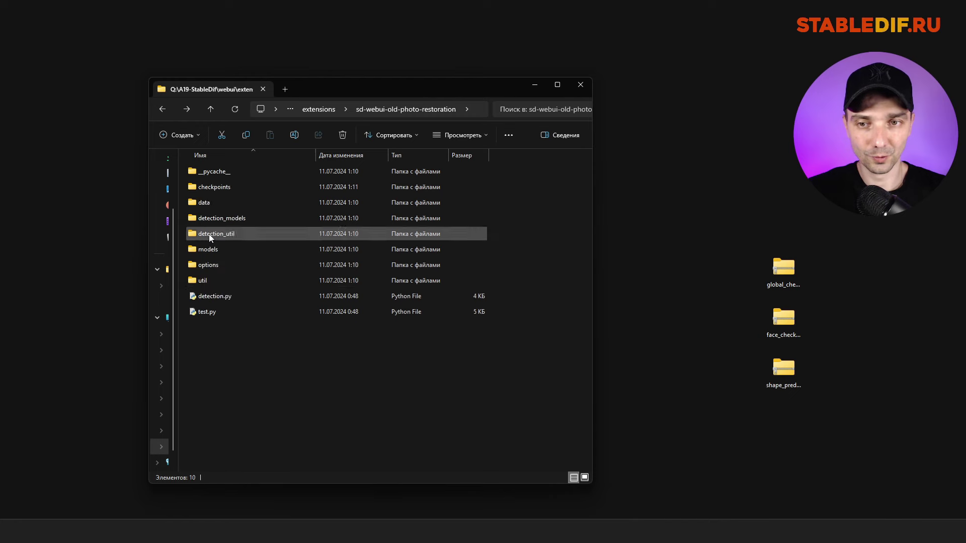
pyautogui.doubleClick(803, 281)
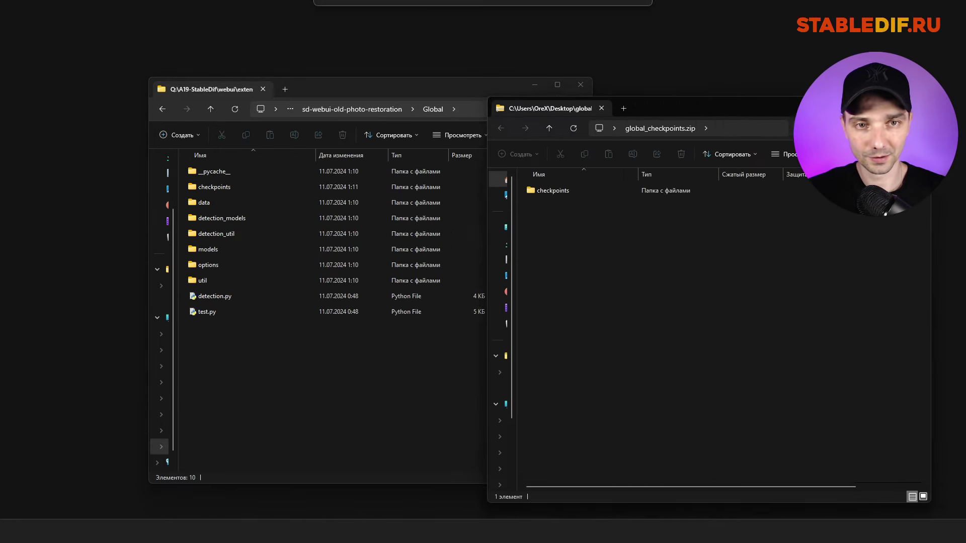
pyautogui.click(590, 185)
pyautogui.moveTo(589, 182); pyautogui.dragTo(270, 390)
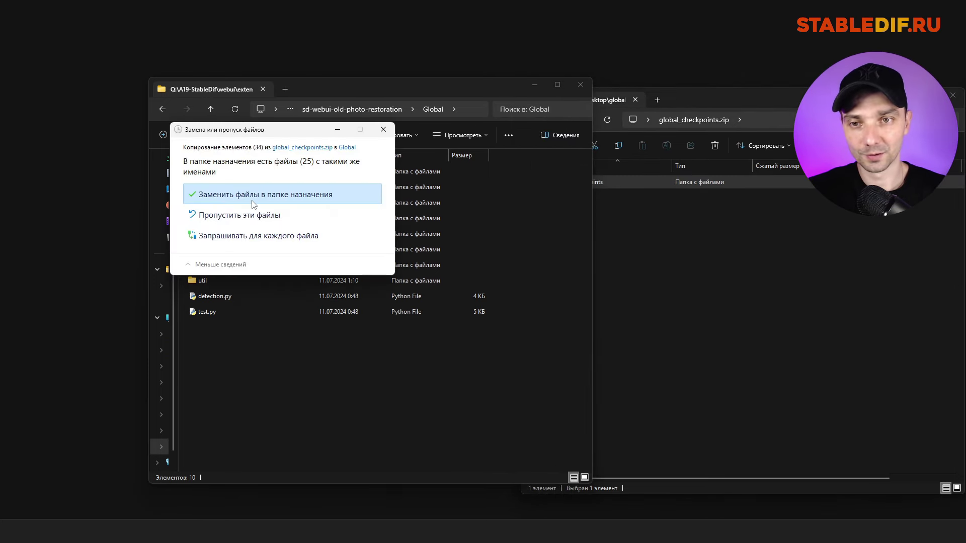
pyautogui.click(253, 195)
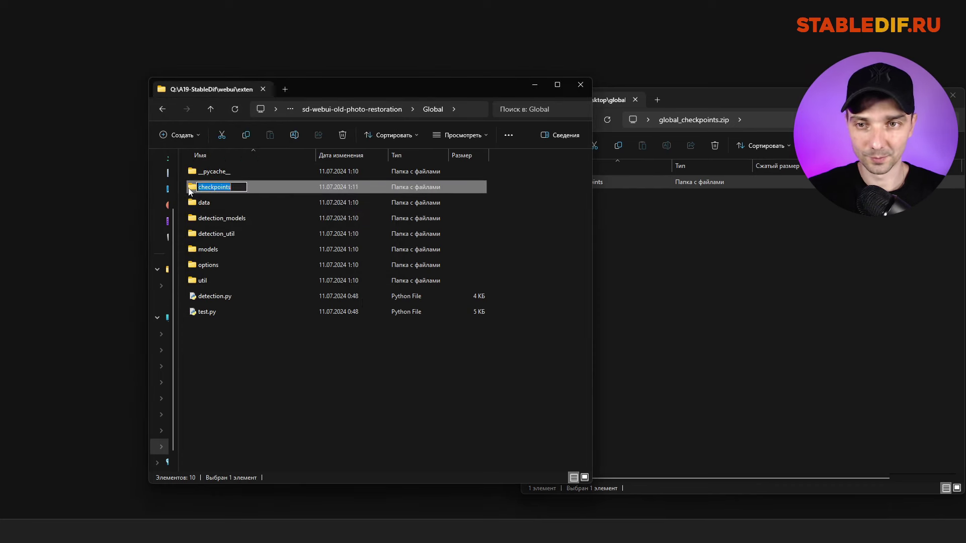
pyautogui.doubleClick(191, 188)
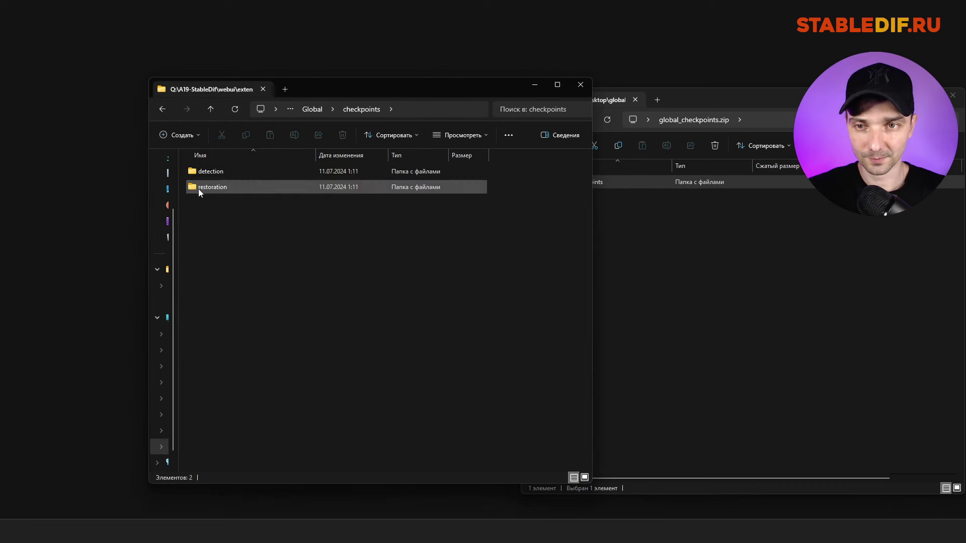
pyautogui.click(162, 109)
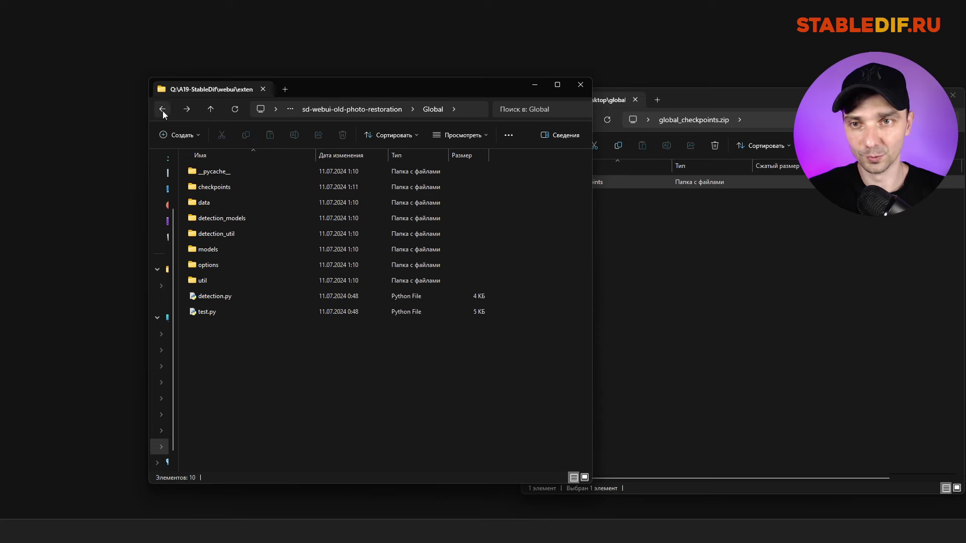
# - Copy the checkpoints folder from face_checkpoints.zip into the extension's Face_Enhancement folder
pyautogui.click(211, 109)
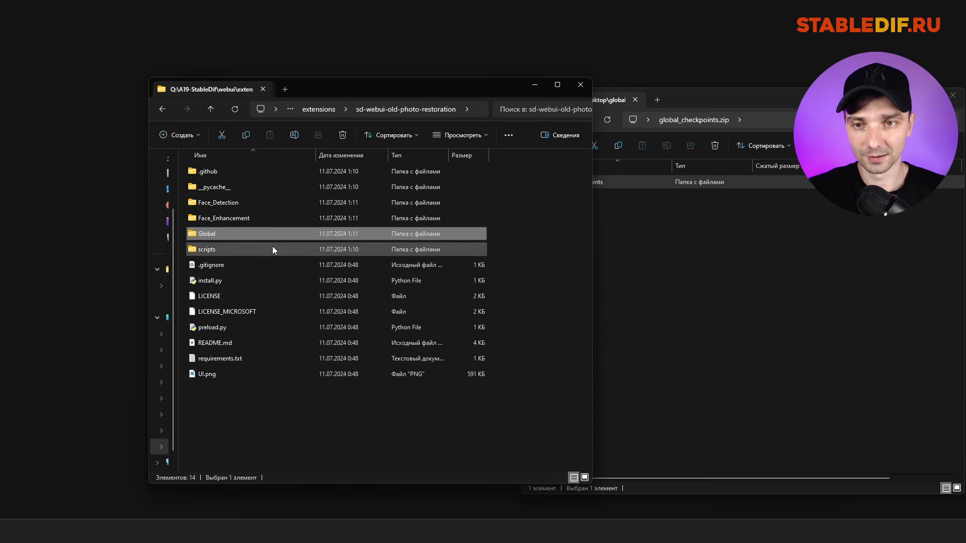
pyautogui.click(231, 220)
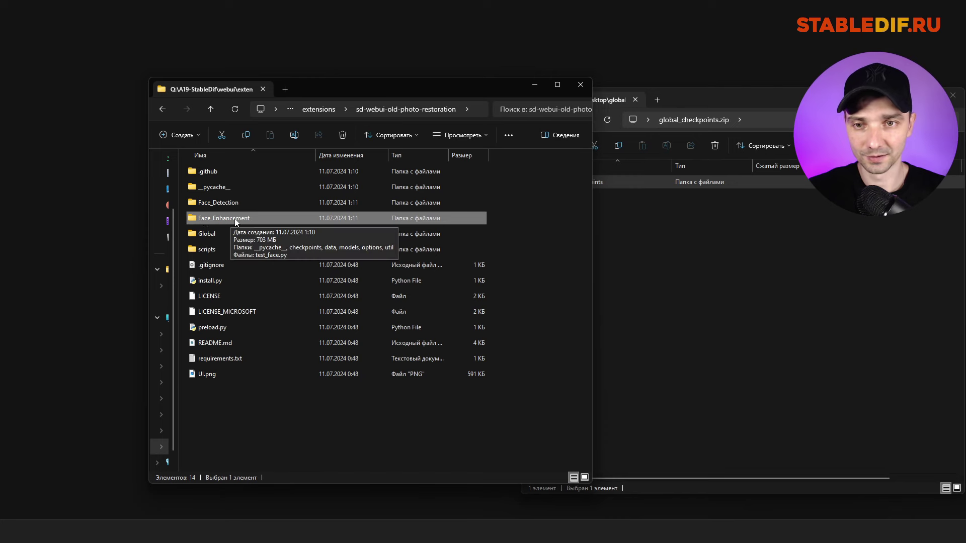
pyautogui.doubleClick(235, 219)
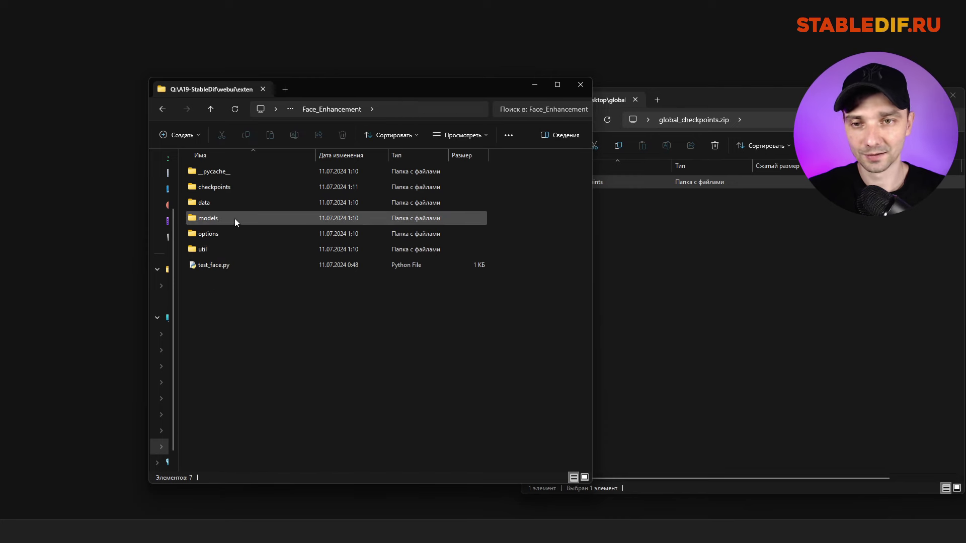
pyautogui.click(952, 95)
pyautogui.click(780, 346)
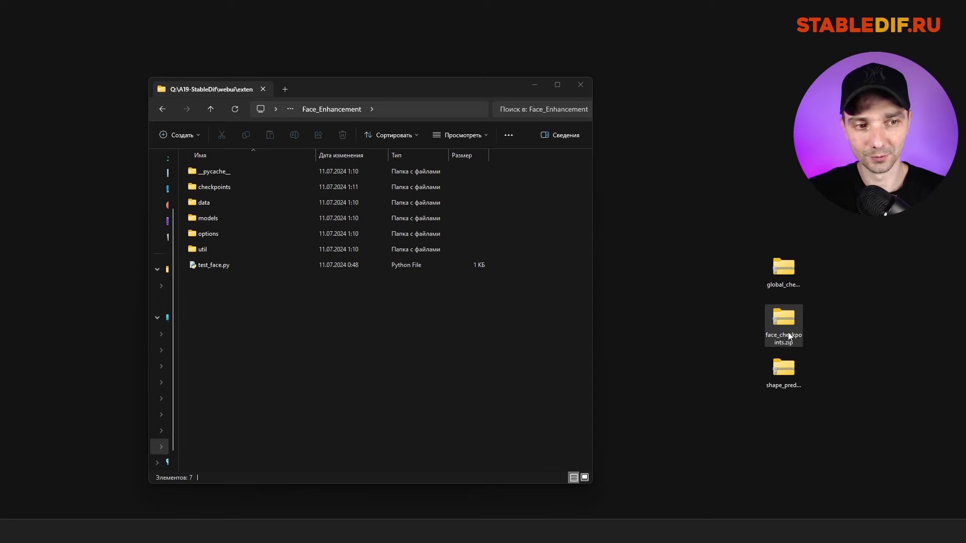
pyautogui.doubleClick(792, 350)
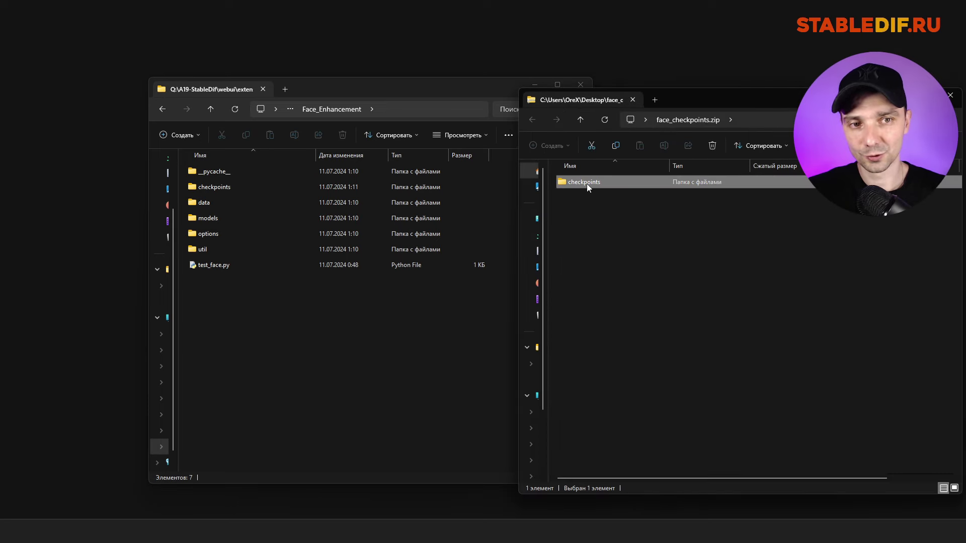
pyautogui.moveTo(589, 183); pyautogui.dragTo(278, 333)
pyautogui.click(442, 193)
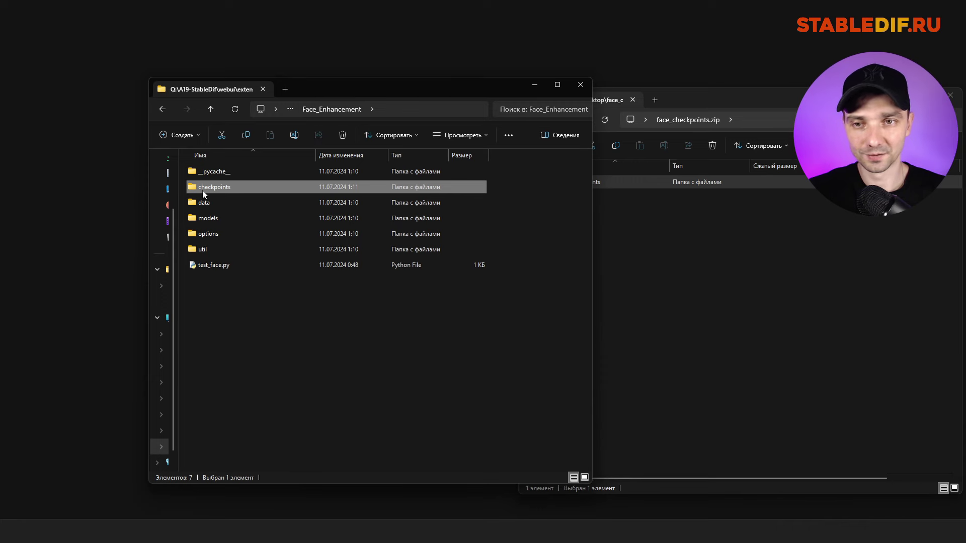
# - Copy shape_predictor_68_face_landmarks.dat from shape_predictor_68_face_landmarks.zip into the extension's Face_Detection folder
pyautogui.click(162, 109)
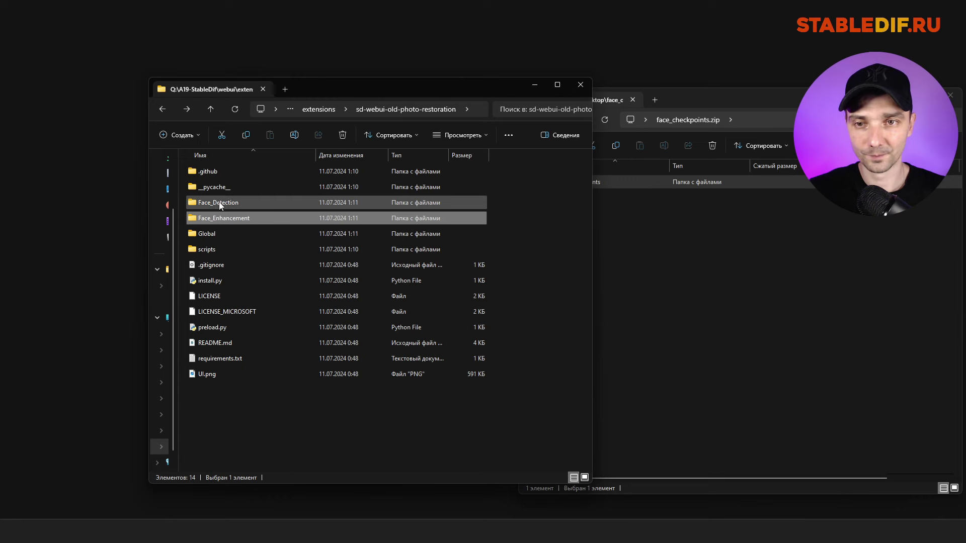
pyautogui.doubleClick(232, 203)
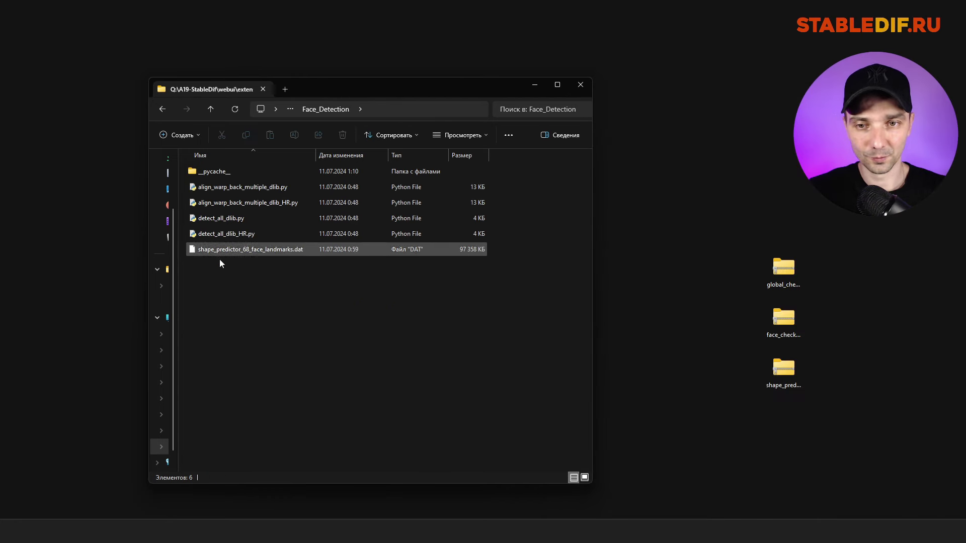
pyautogui.click(784, 379)
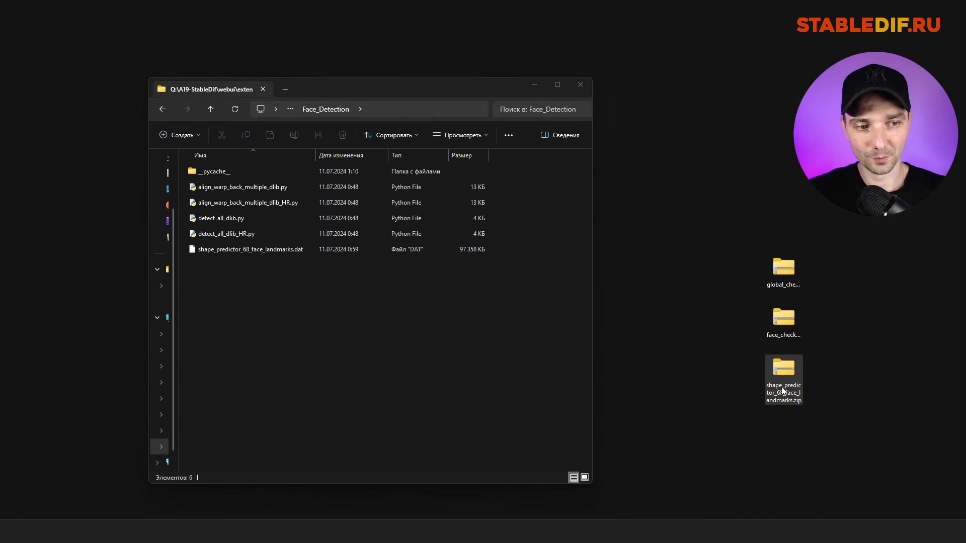
pyautogui.doubleClick(792, 375)
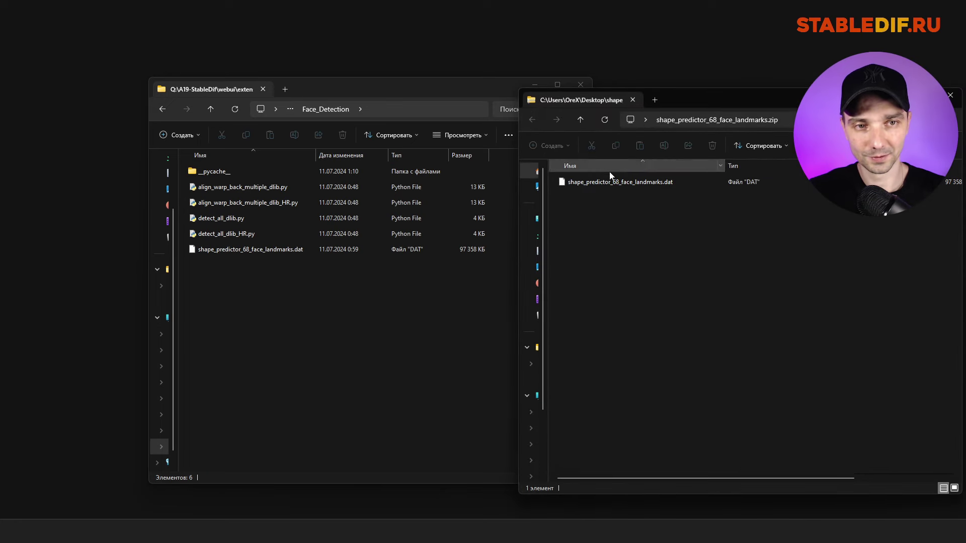
pyautogui.click(635, 184)
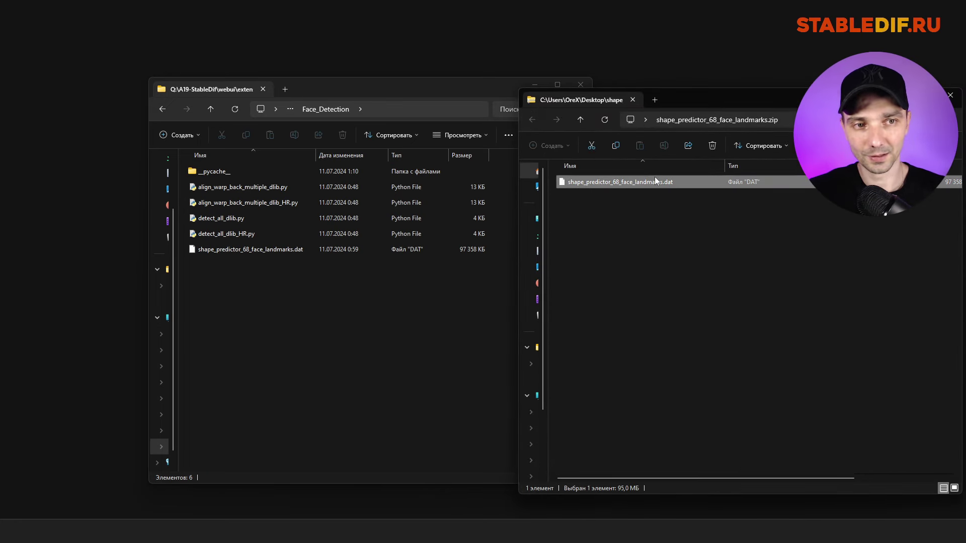
pyautogui.moveTo(638, 182); pyautogui.dragTo(301, 304)
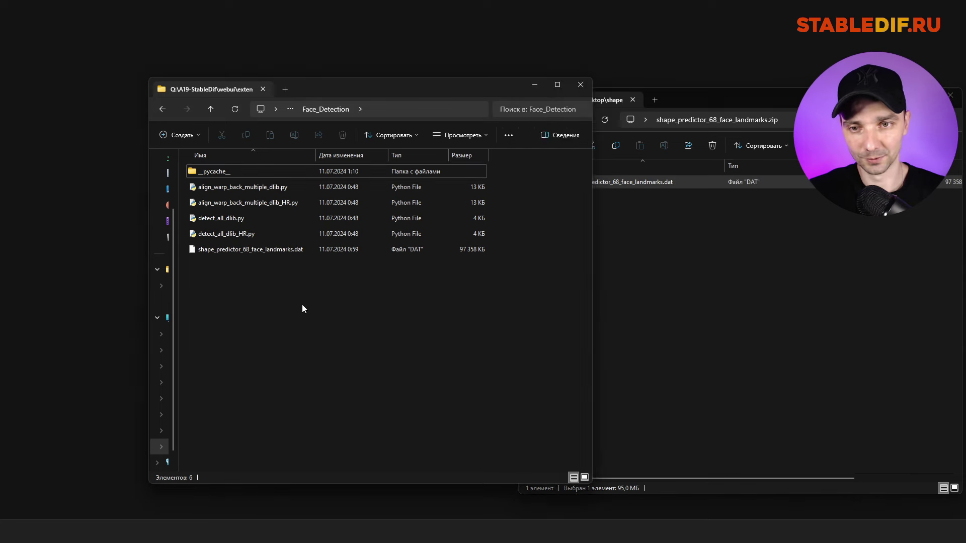
pyautogui.click(453, 192)
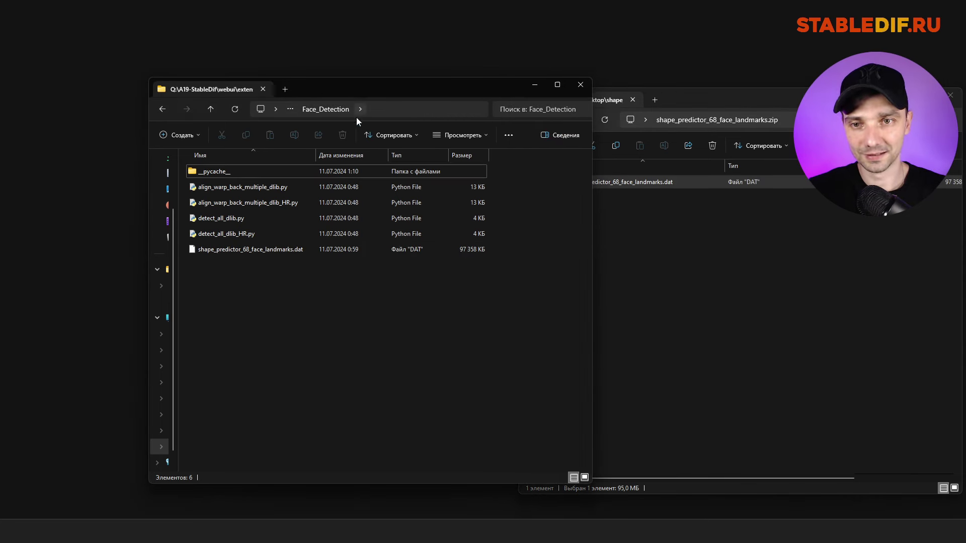
pyautogui.click(250, 252)
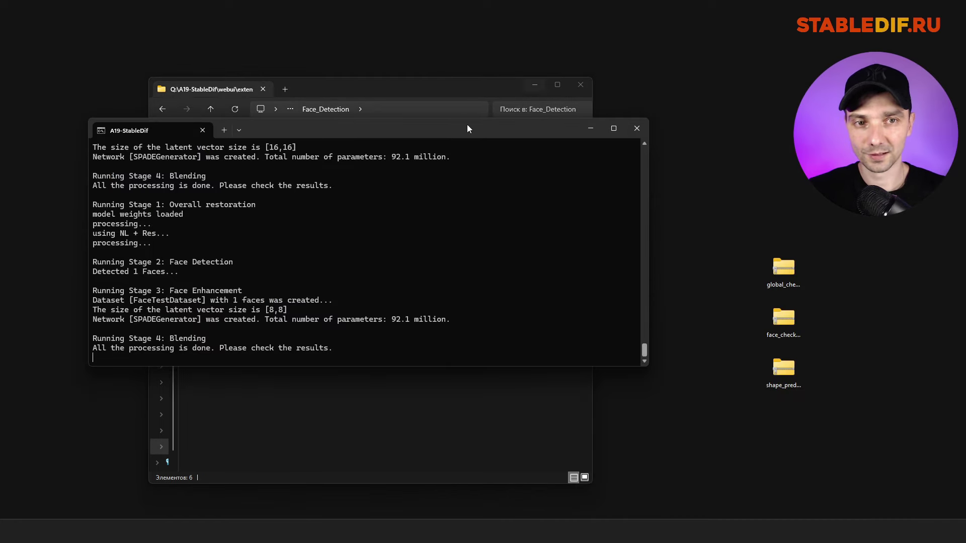
# - Close the A19-StableDif console to restart it, and enable Old Photo Restoration in the Extras section of the Stable Diffusion web UI
pyautogui.click(636, 129)
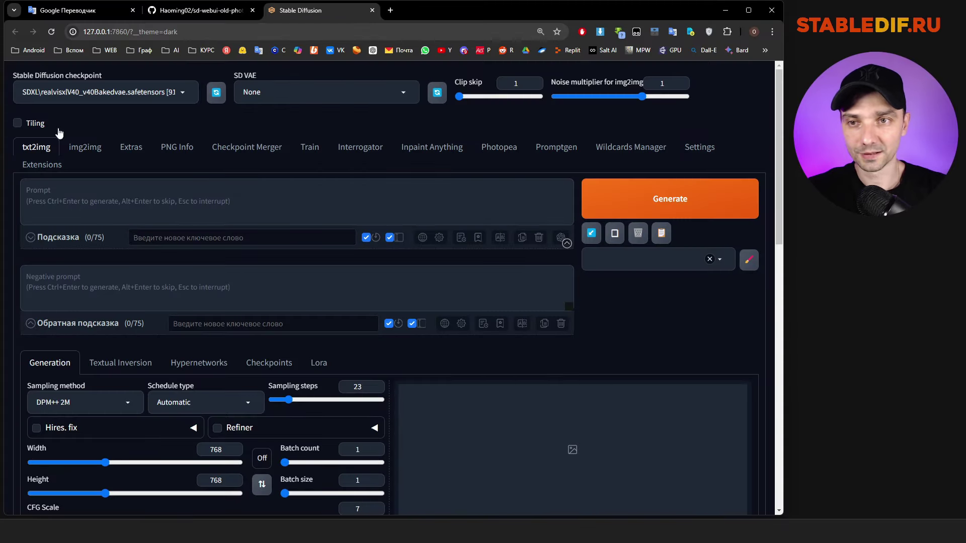
pyautogui.click(132, 149)
pyautogui.scroll(-5, 276, 339)
pyautogui.scroll(-1, 275, 339)
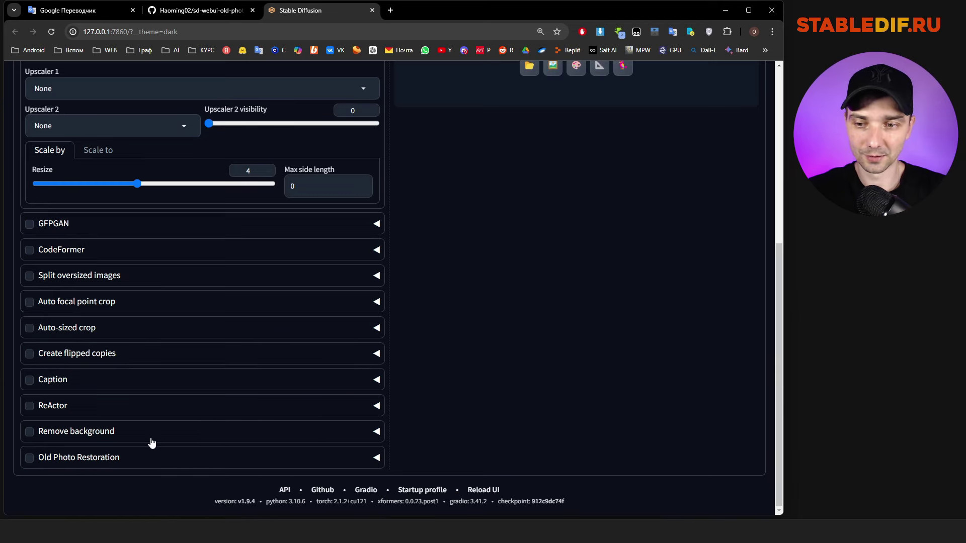
pyautogui.click(69, 457)
pyautogui.scroll(-2, 37, 376)
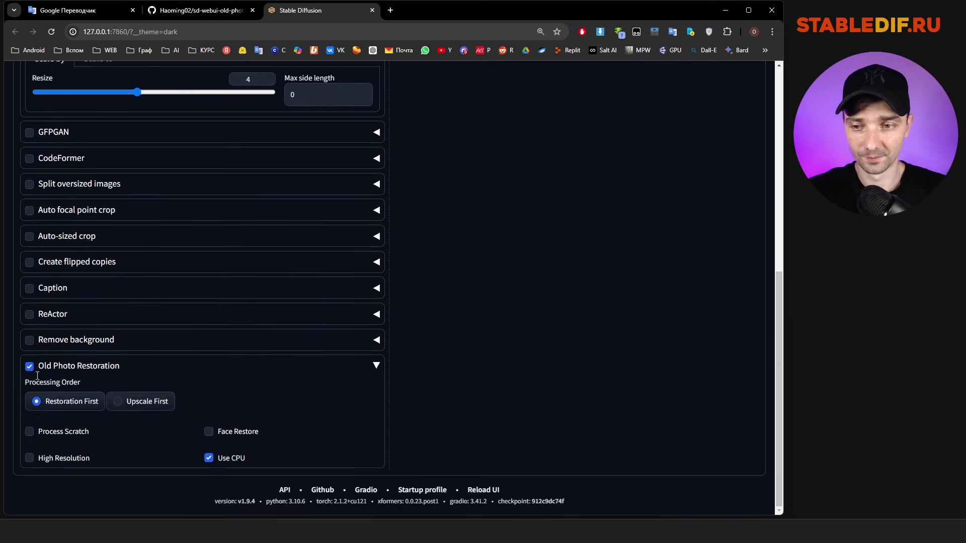
# - Return to the GitHub README and highlight the pip install dlib command in the Extension not Showing Up section, reviewing the Windows alternatives
pyautogui.hotkey('ctrl', 'shift', 'Tab')
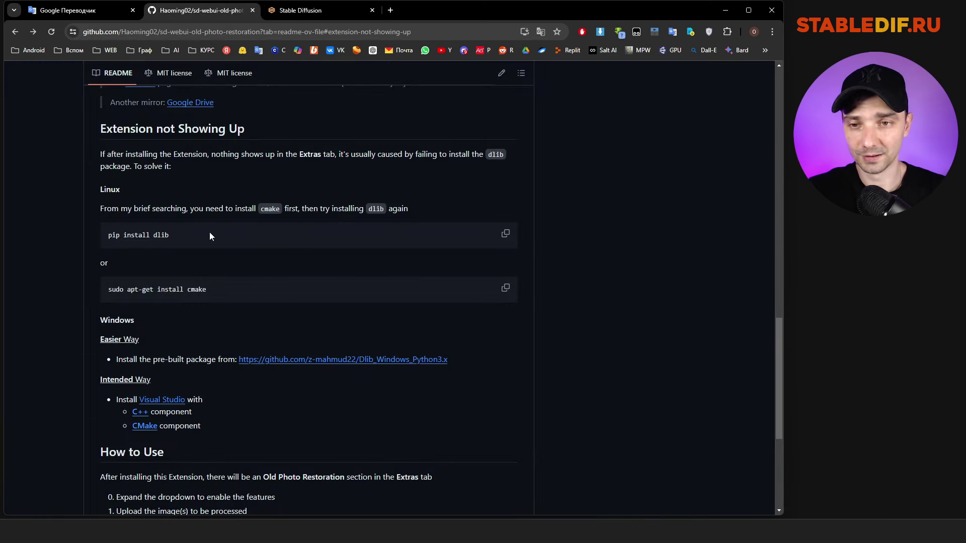
pyautogui.moveTo(108, 235); pyautogui.dragTo(181, 241)
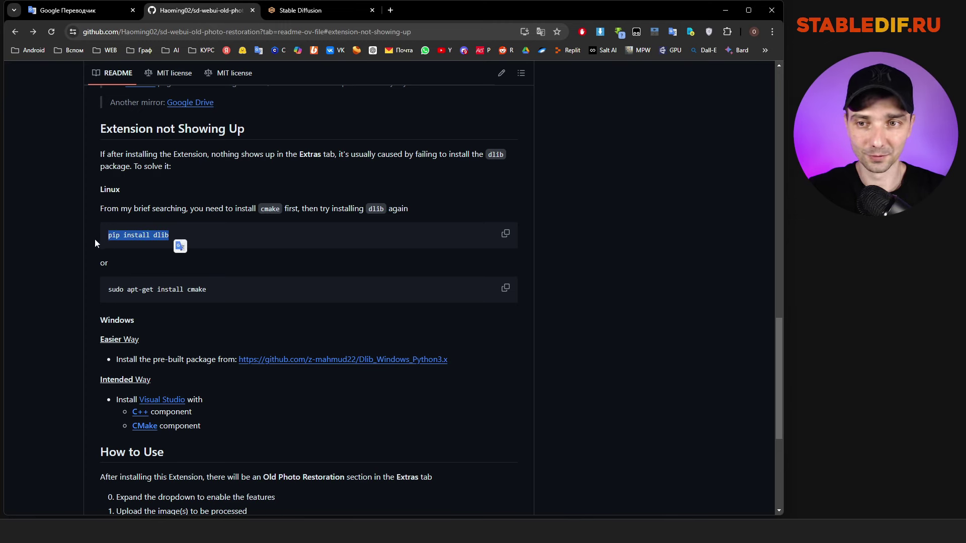
pyautogui.scroll(-1, 687, 276)
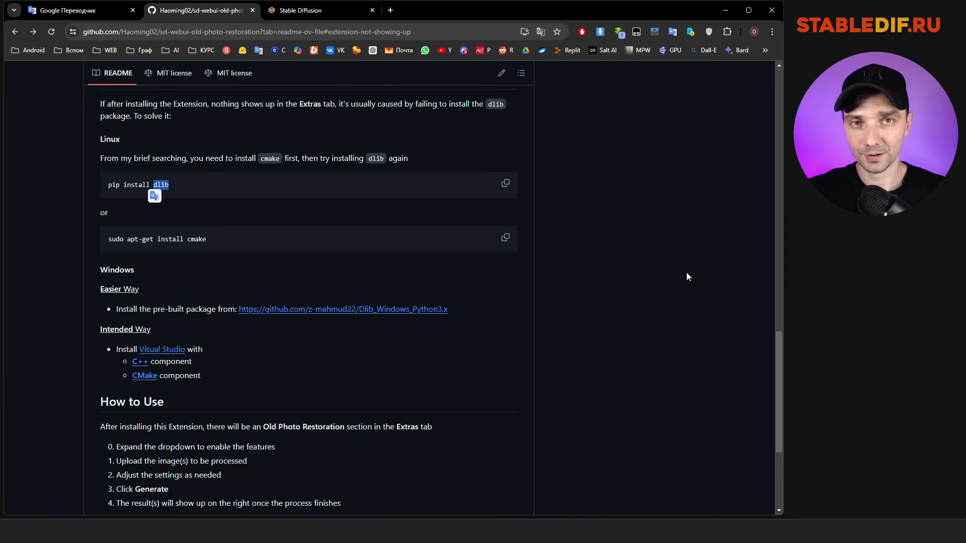